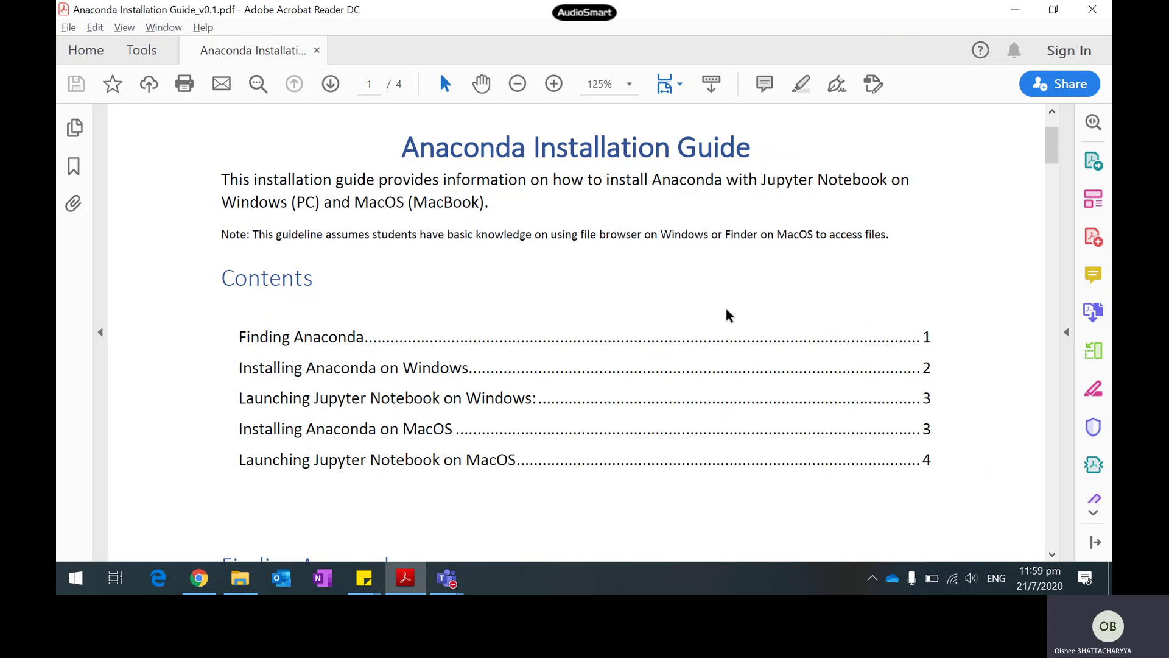
Go to the guide's Finding Anaconda section, and switch to Chrome to find the Anaconda Installers on the Individual Edition page
click(334, 346)
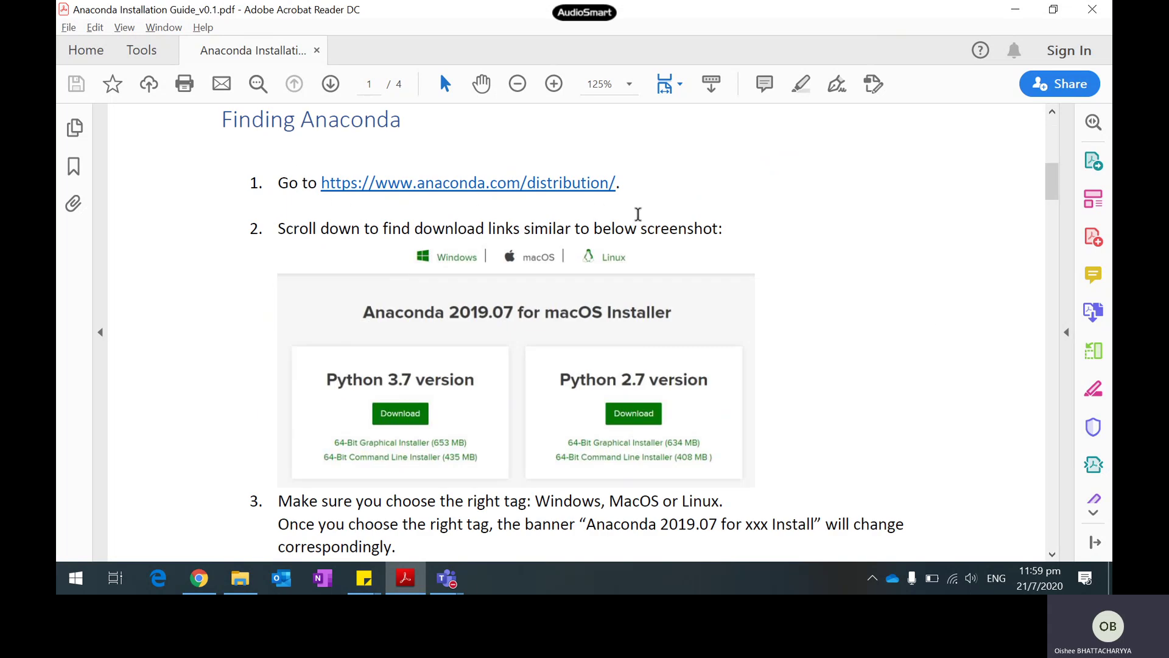
click(615, 192)
key(alt+Tab)
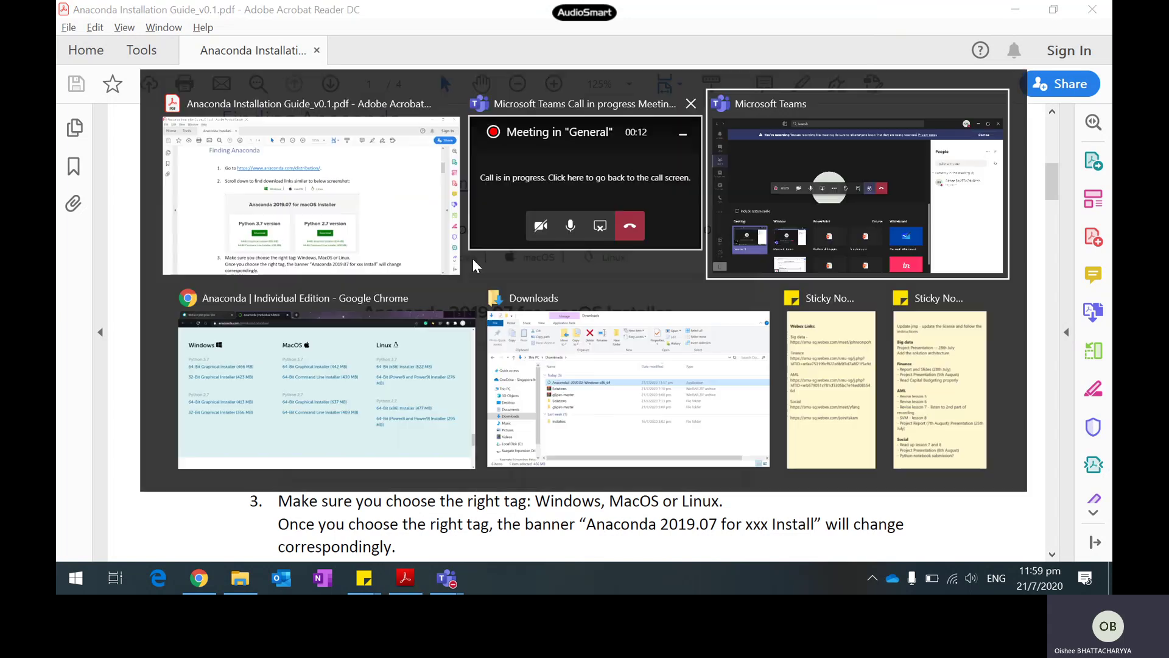
click(312, 361)
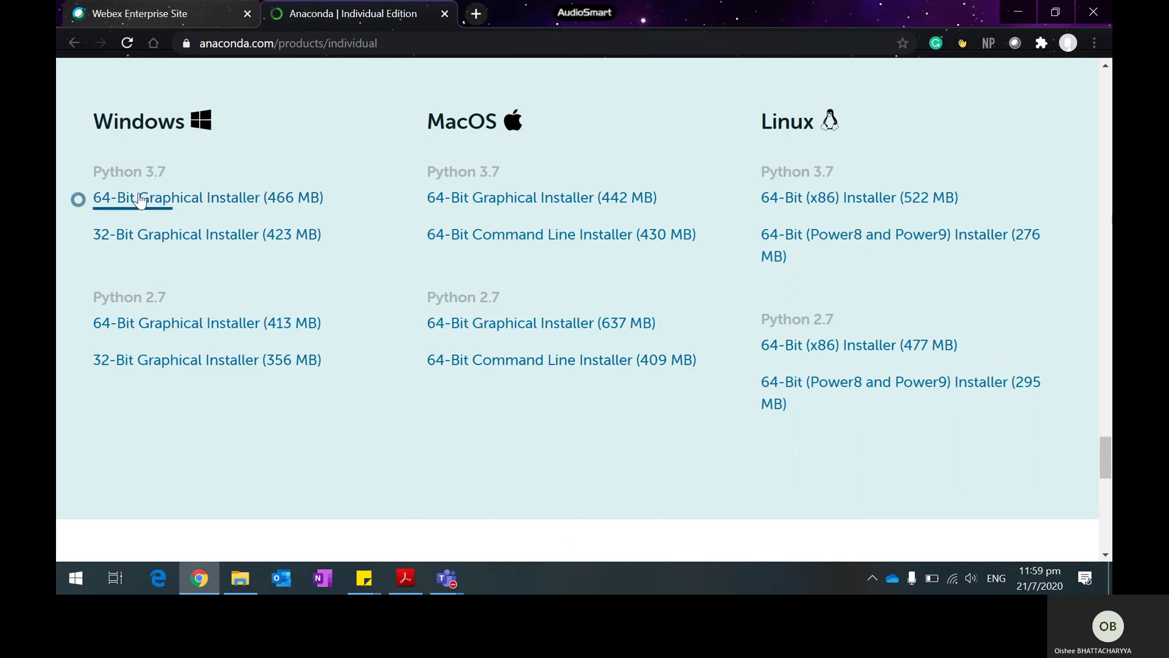
scroll(585, 317, up, 2)
scroll(584, 317, up, 15)
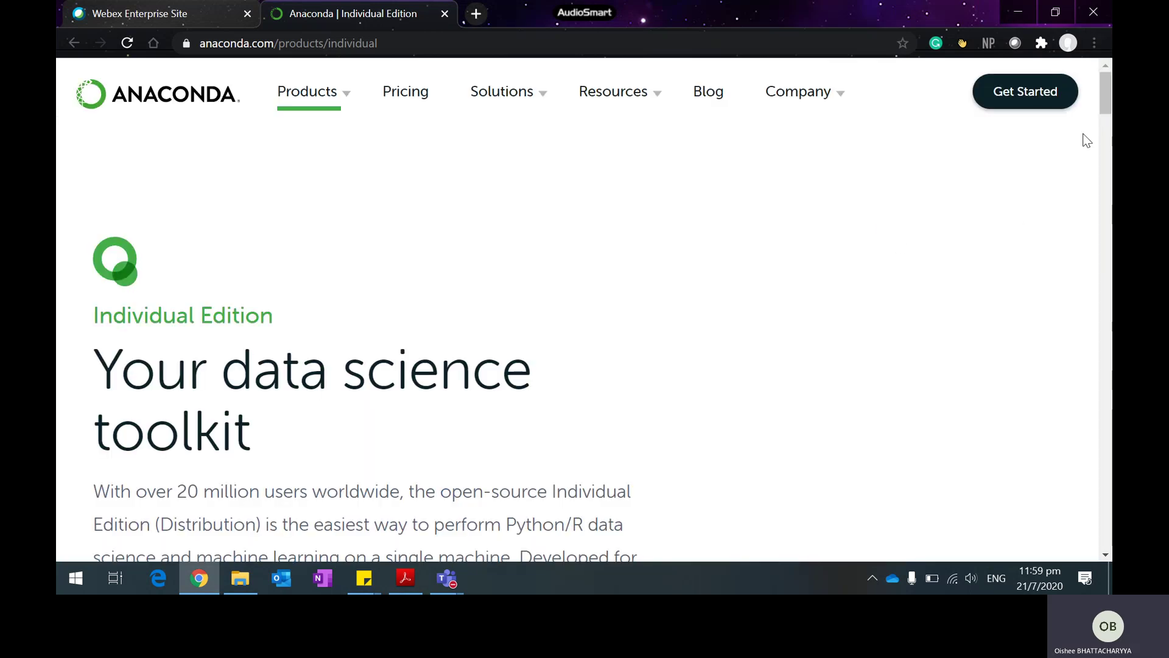
drag(1100, 82, 1104, 446)
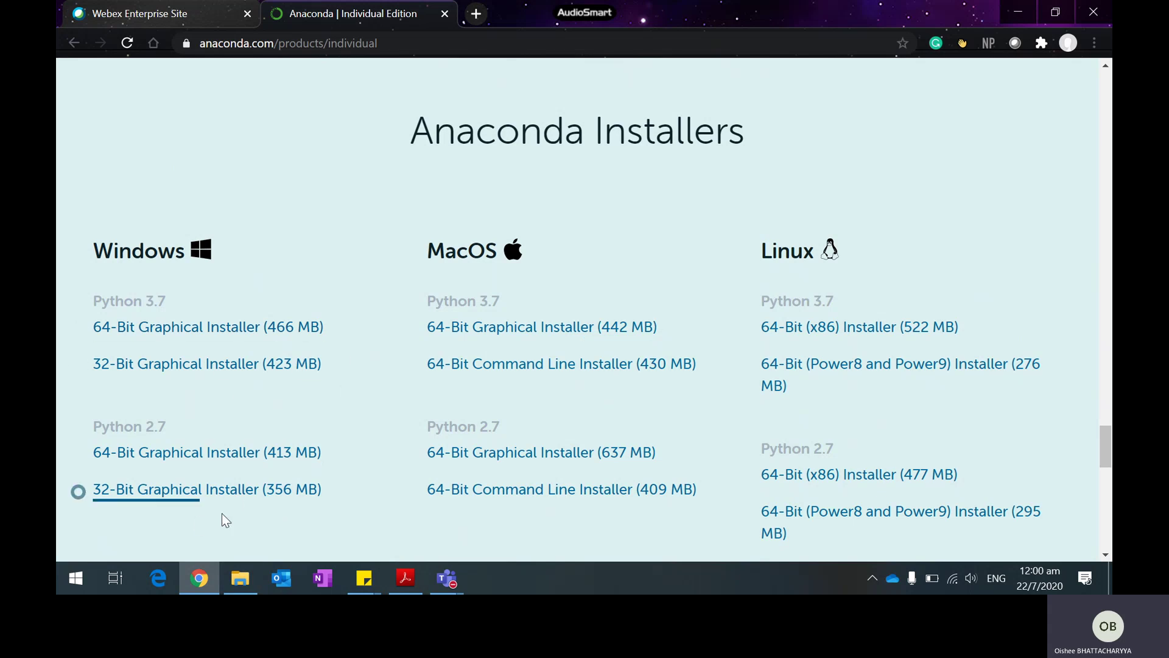
Check the Anaconda3-2020.02-Windows-x86_64 installer in File Explorer's Downloads folder, and return to the PDF installation guide
click(244, 579)
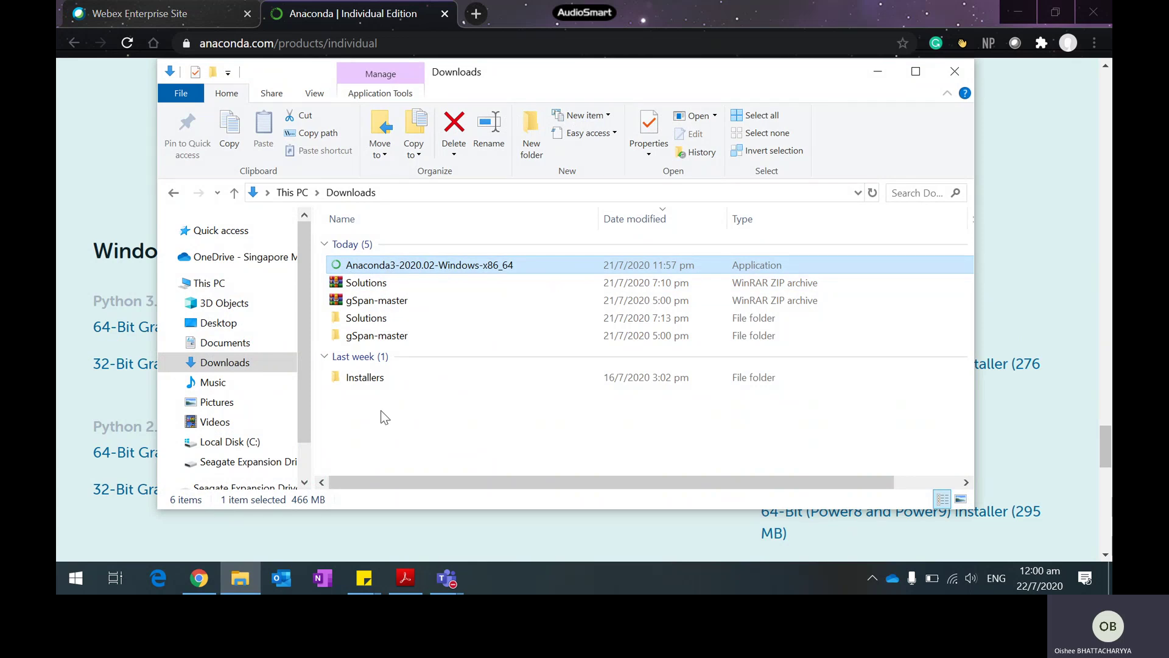
key(alt+Tab)
key(Tab)
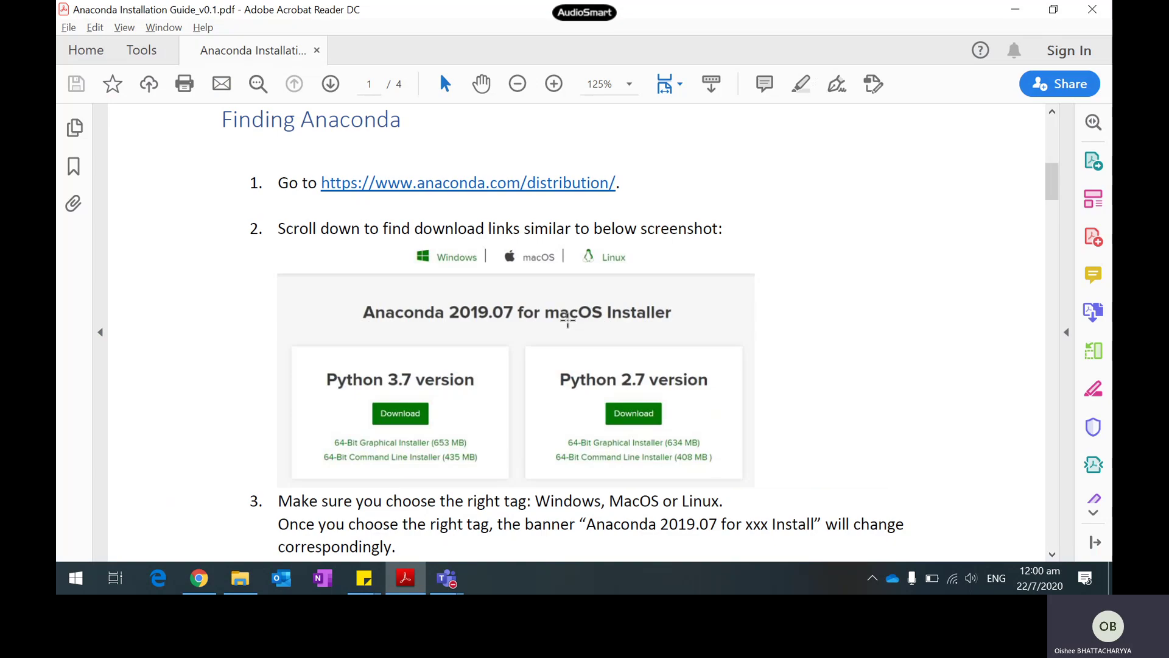
Read on to the Installing Anaconda on Windows section and select the installer file name in step 6 for emphasis
scroll(633, 428, down, 12)
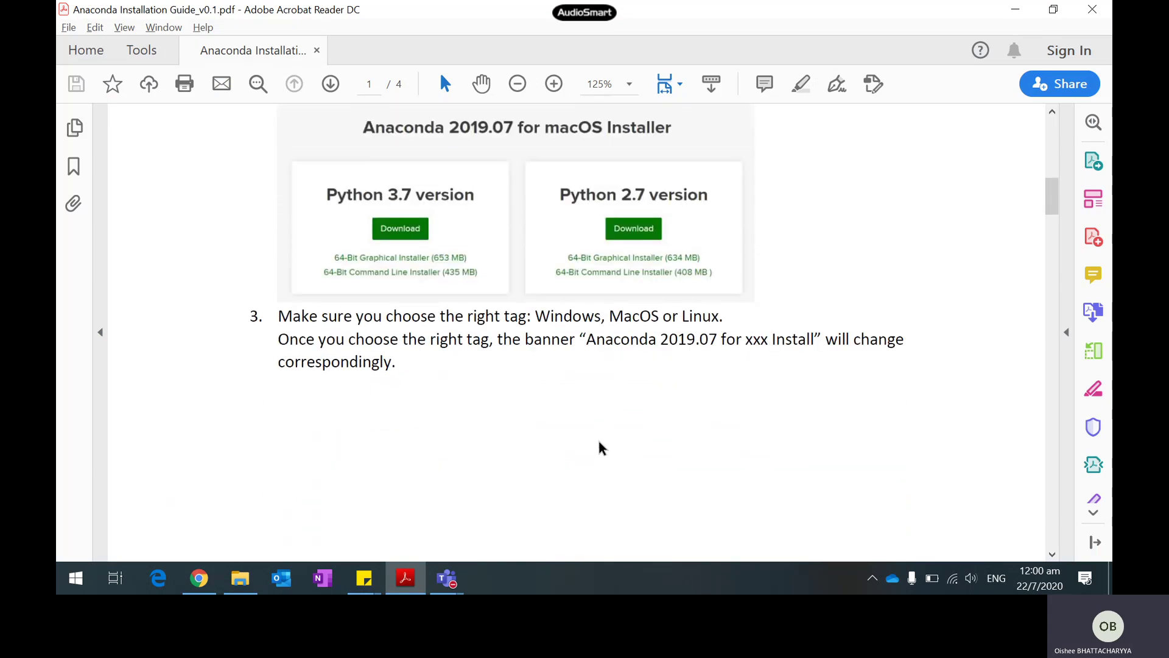
scroll(642, 378, down, 18)
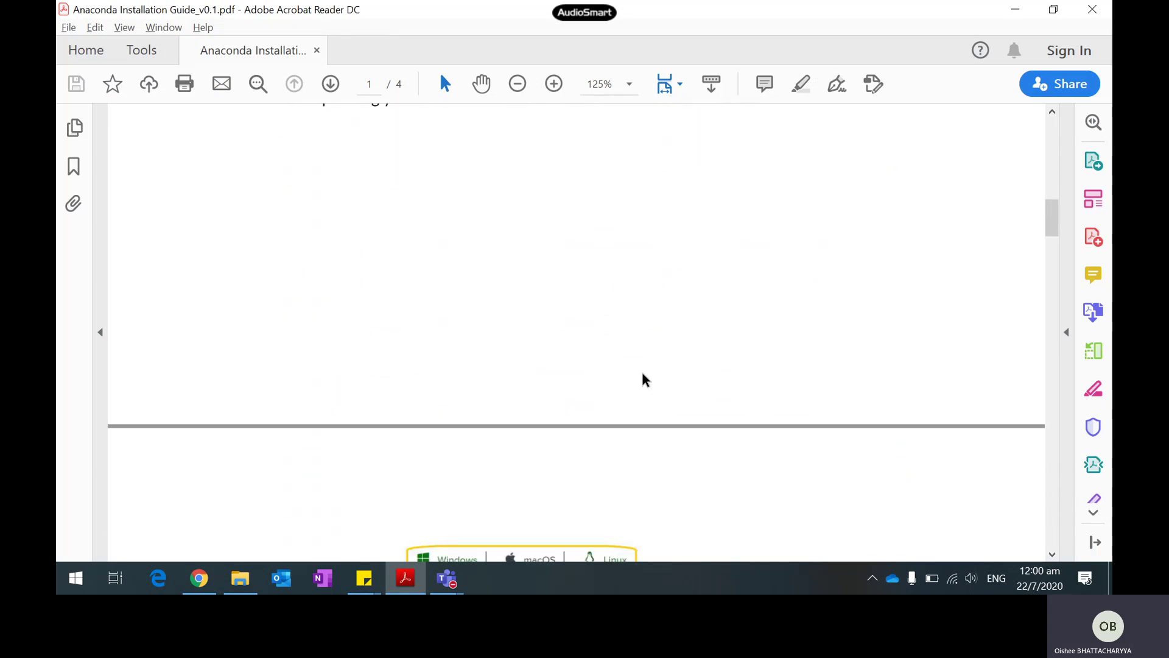
scroll(646, 445, down, 17)
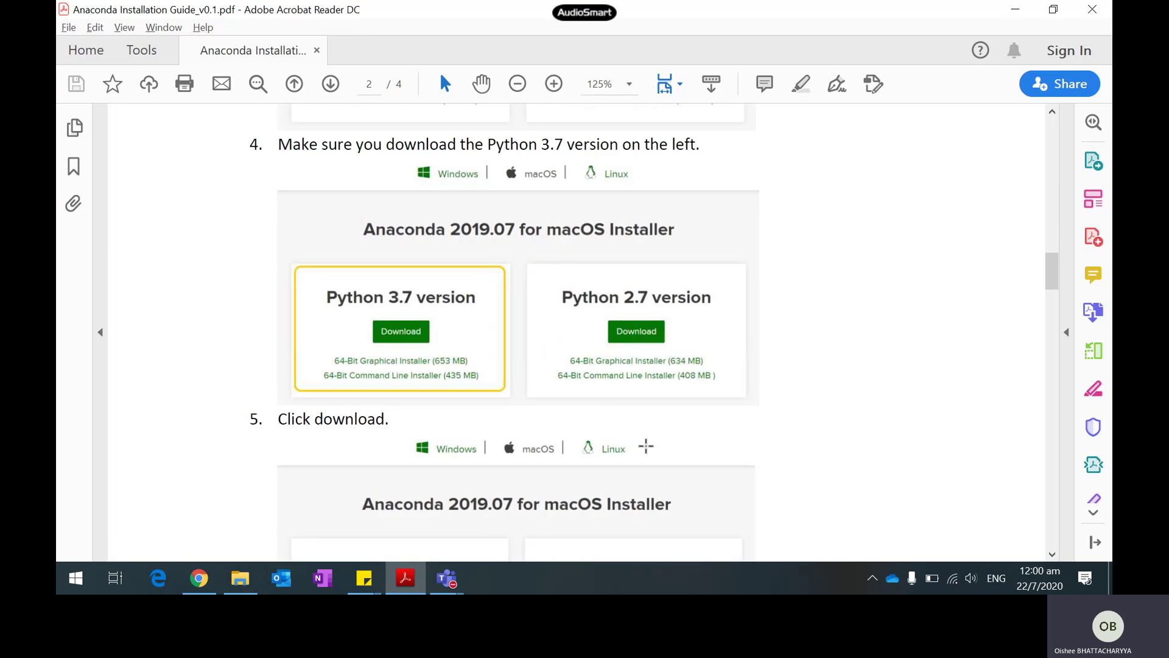
scroll(644, 442, down, 11)
scroll(641, 445, down, 2)
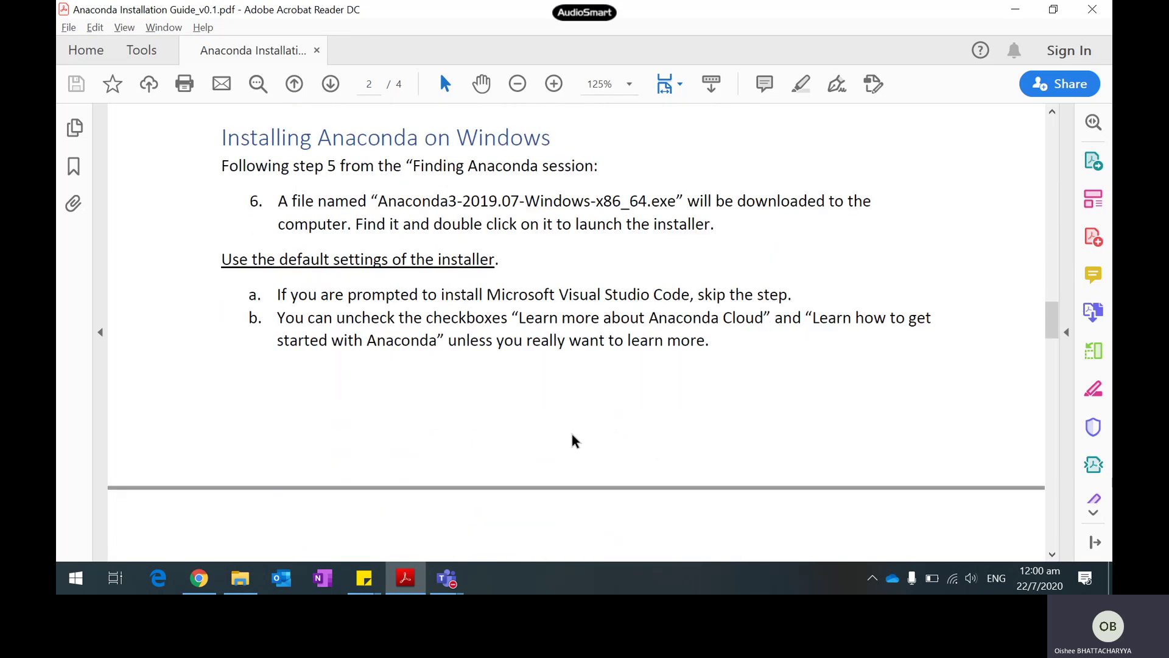
drag(377, 201, 676, 204)
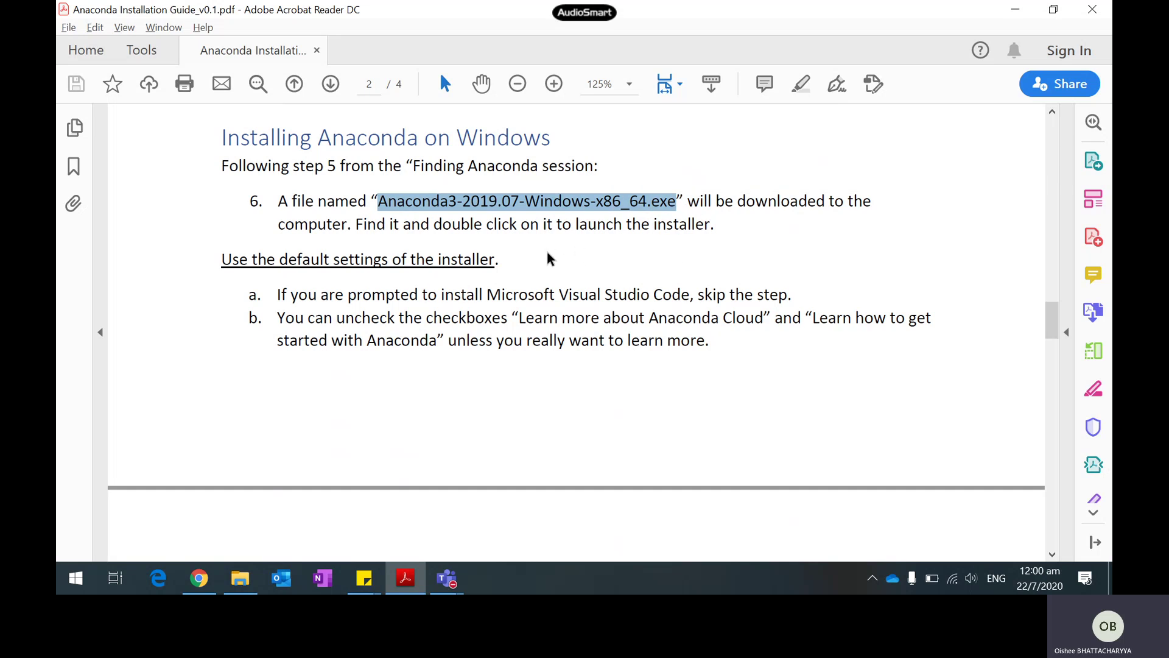
click(730, 222)
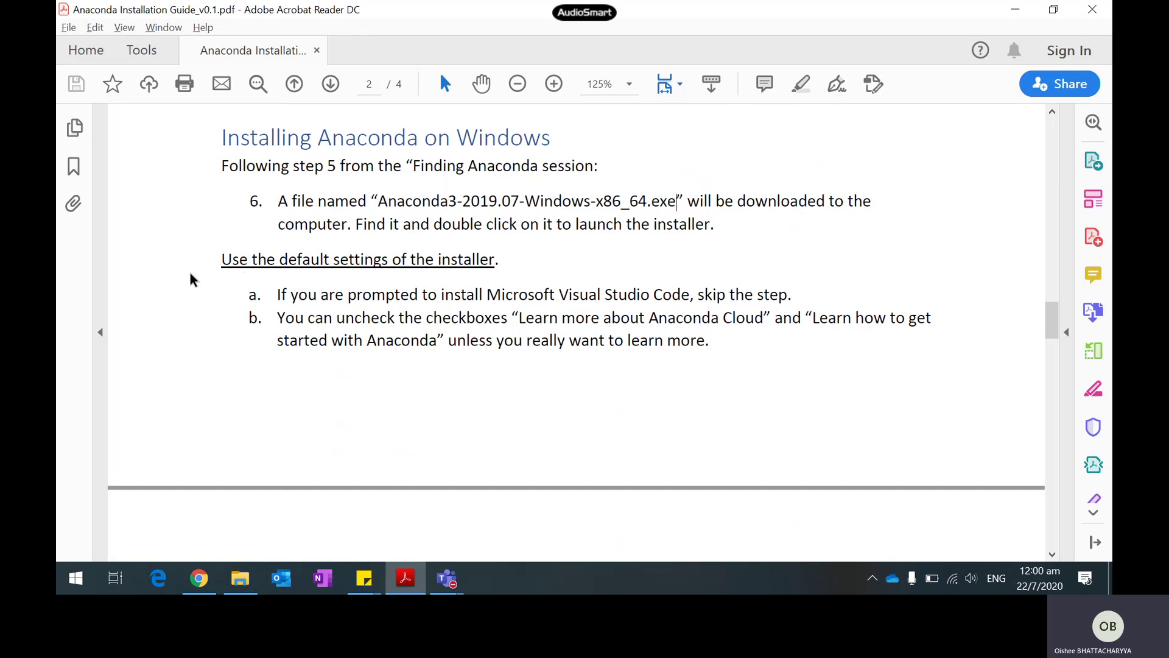
Review the default-settings instruction and notes a and b on Visual Studio Code and the "Learn more" checkboxes, selecting their text for emphasis
drag(221, 261, 486, 253)
click(579, 273)
drag(278, 295, 793, 295)
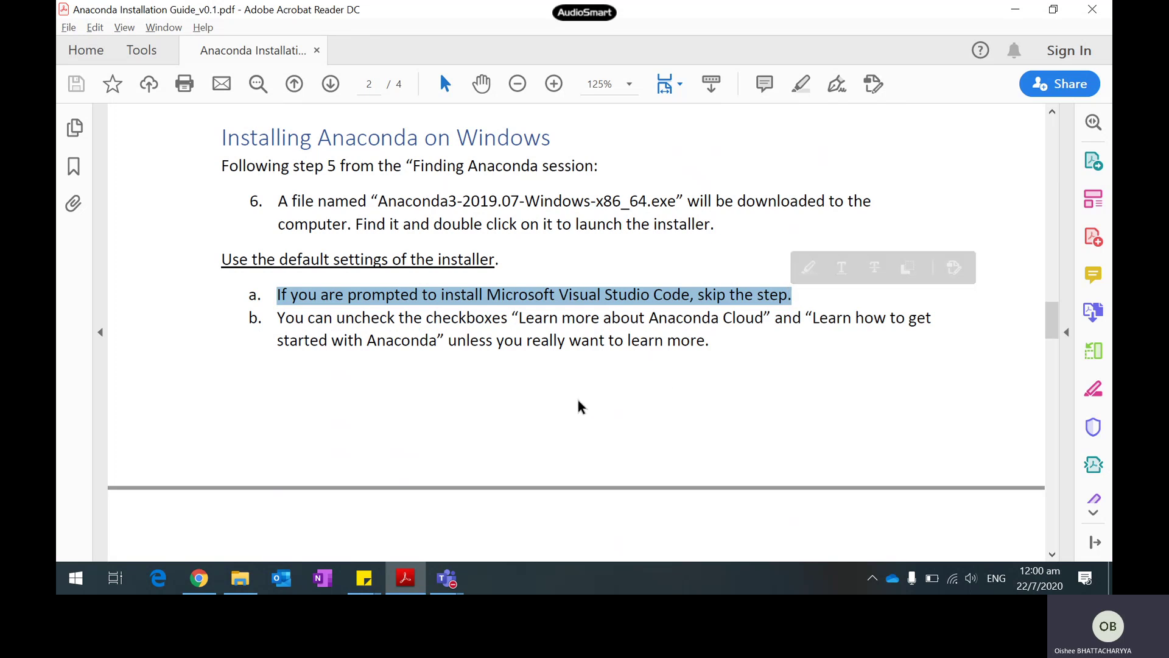
click(681, 460)
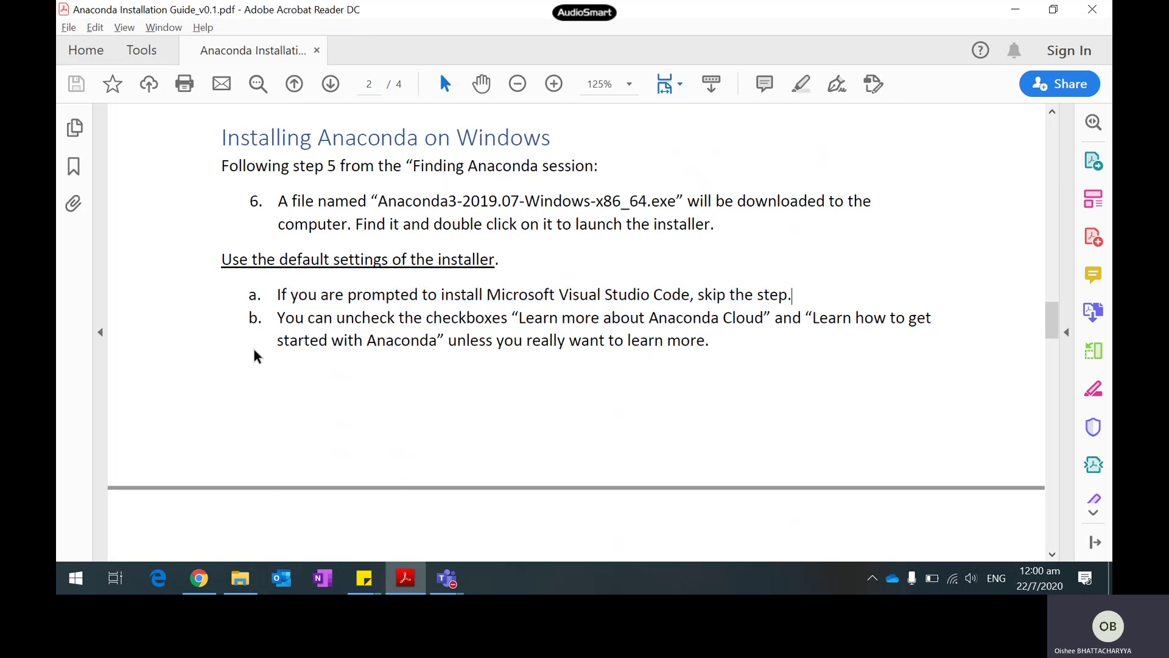
drag(277, 317, 711, 344)
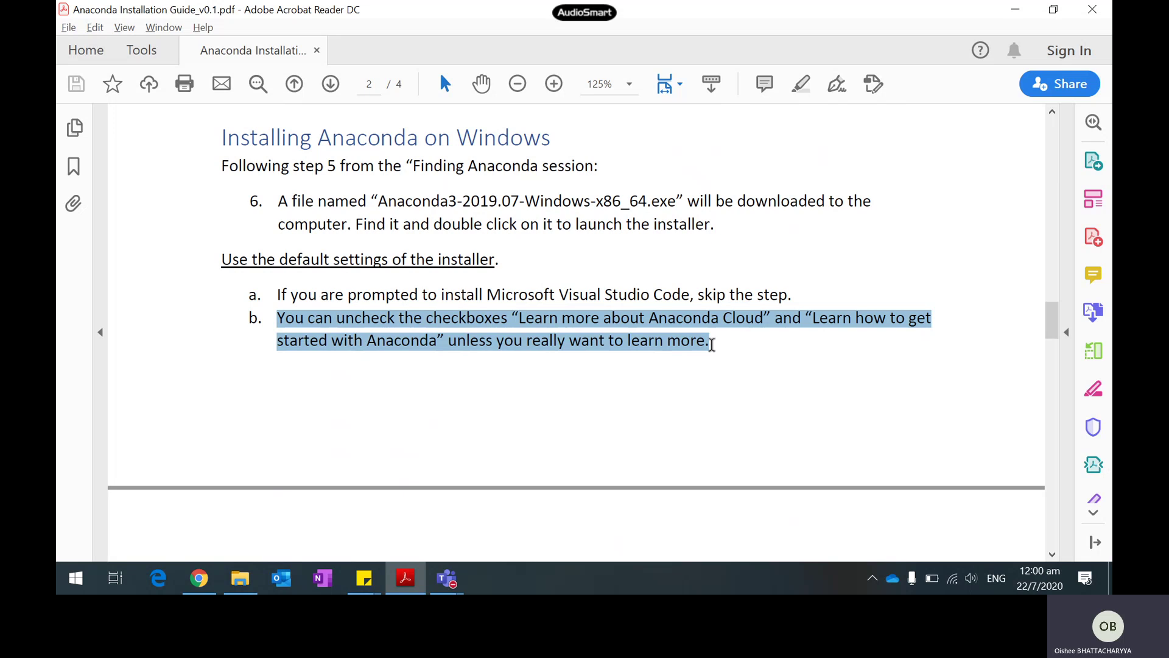
drag(711, 345, 712, 347)
click(668, 379)
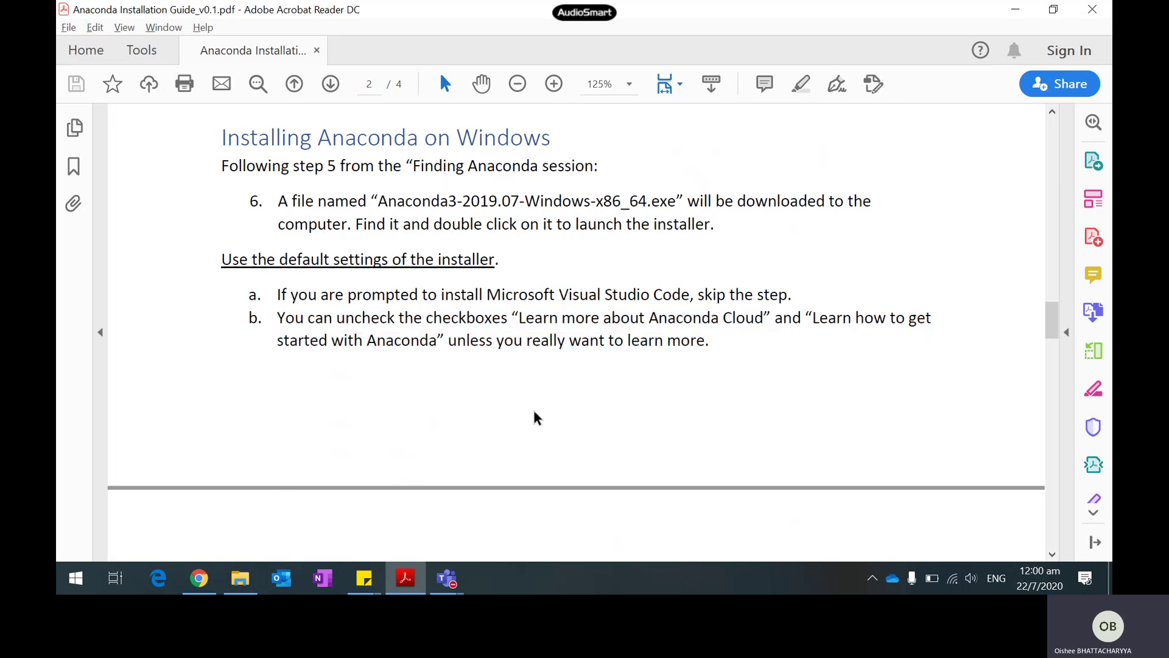
Review step 7's detailed guidance link and the Launching Jupyter Notebook on Windows section of the guide
scroll(509, 415, down, 6)
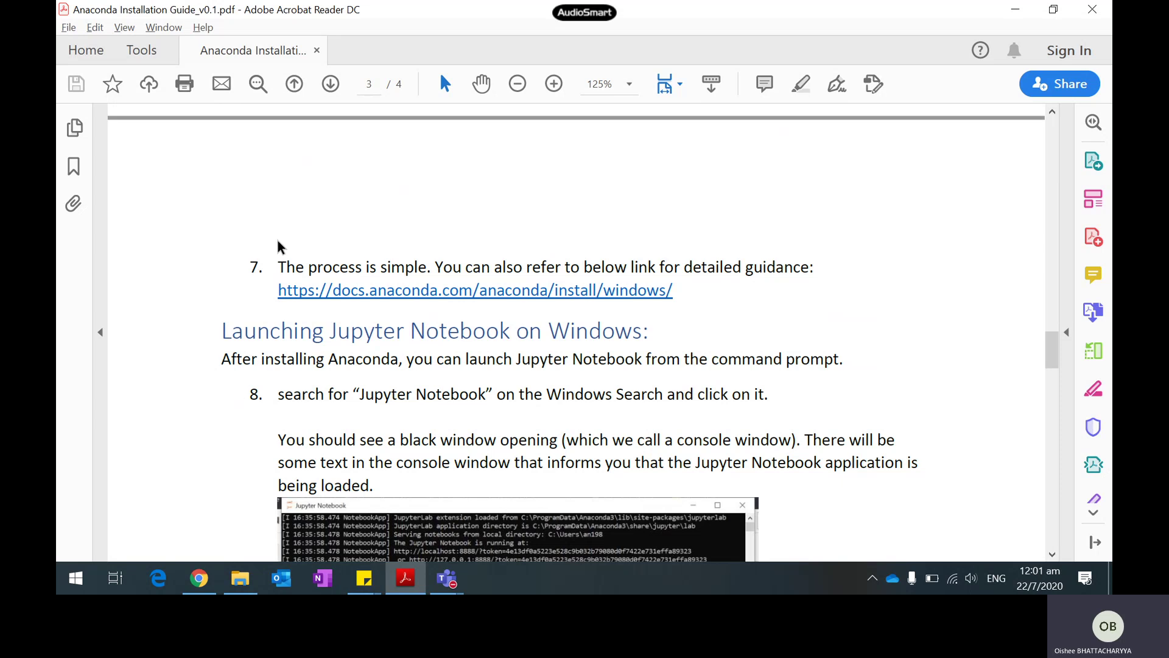
scroll(278, 246, up, 2)
scroll(277, 247, up, 3)
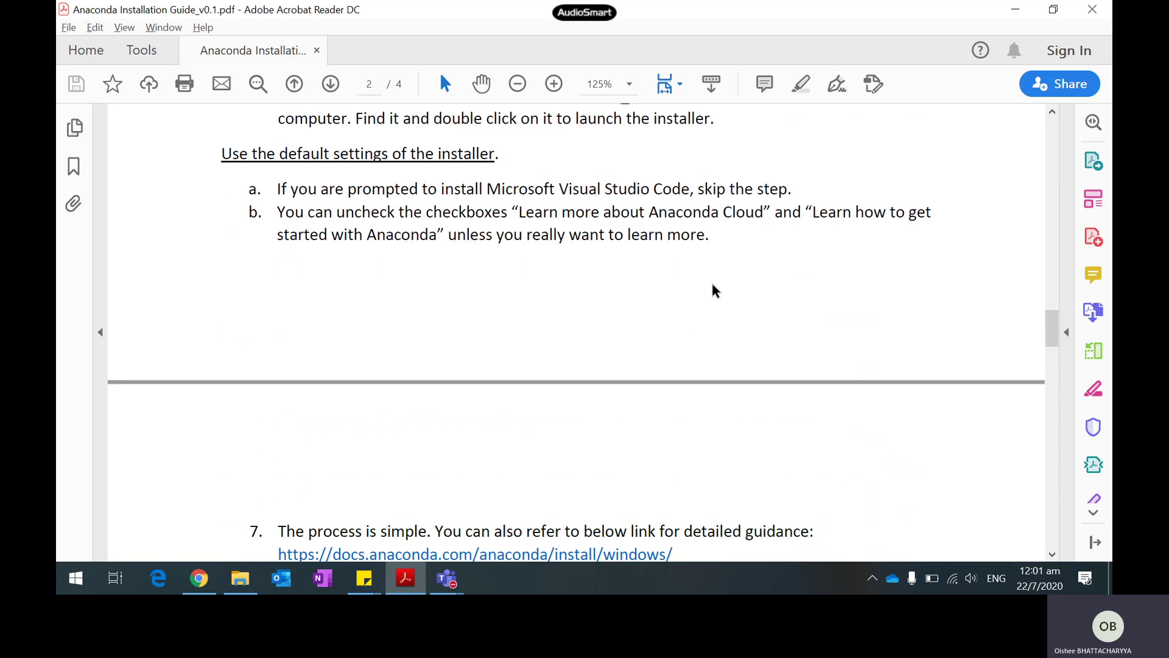
scroll(481, 331, down, 1)
scroll(260, 202, up, 1)
scroll(486, 450, down, 10)
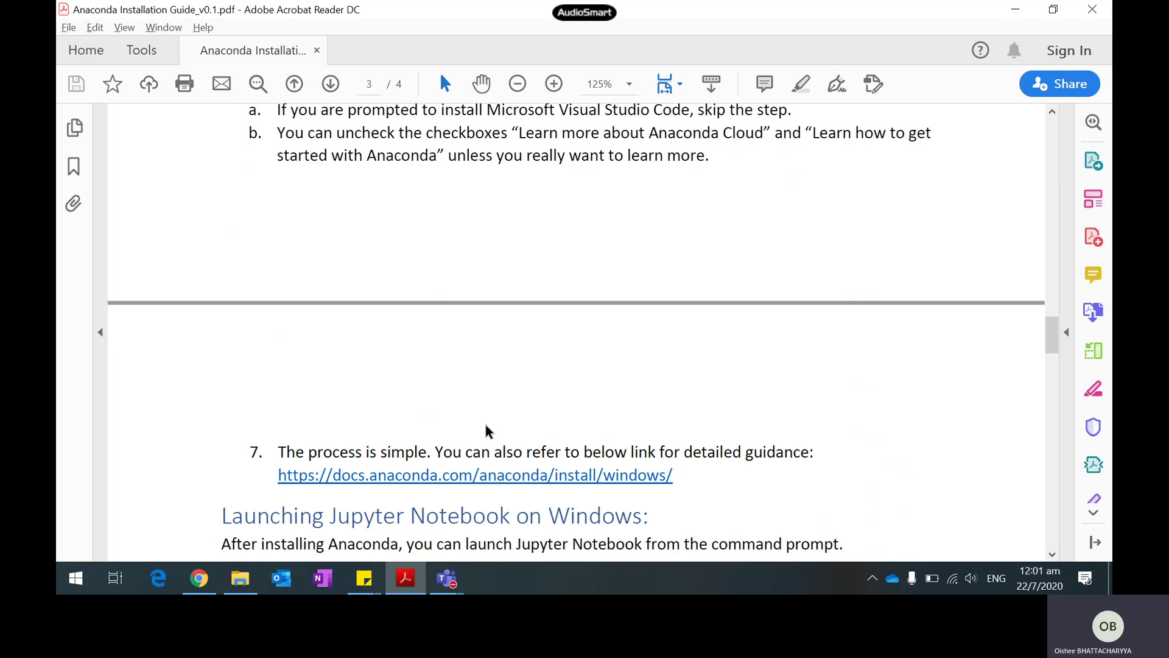
scroll(486, 424, down, 4)
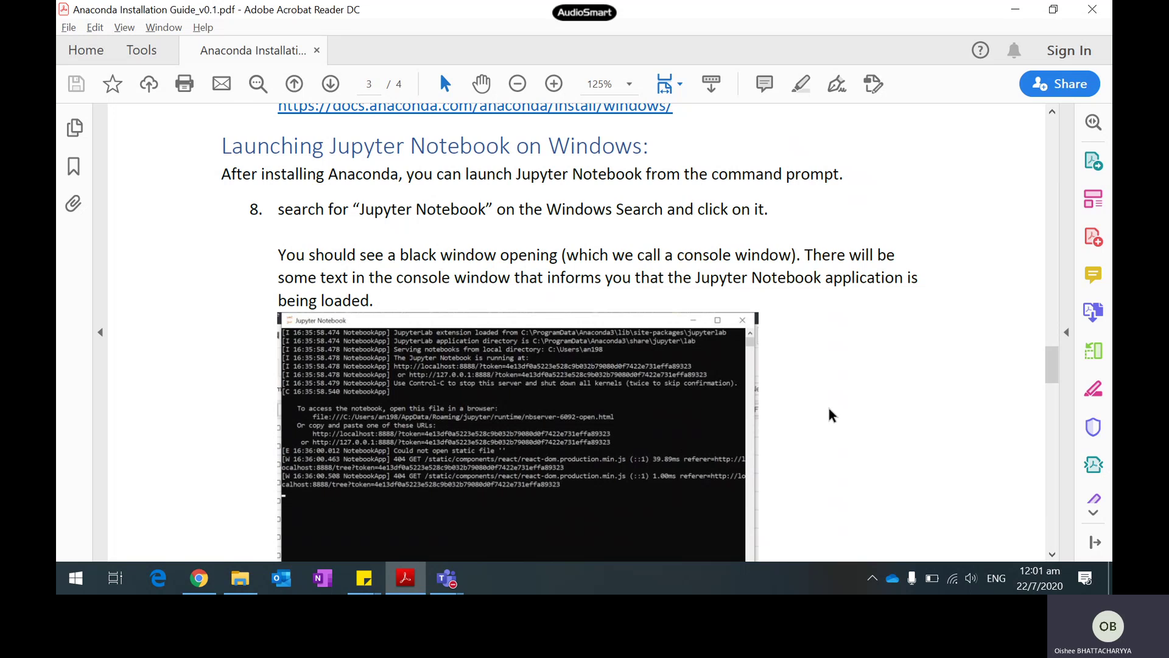
Search Windows for "jupyt" and launch Jupyter Notebook (Anaconda3)
key(super)
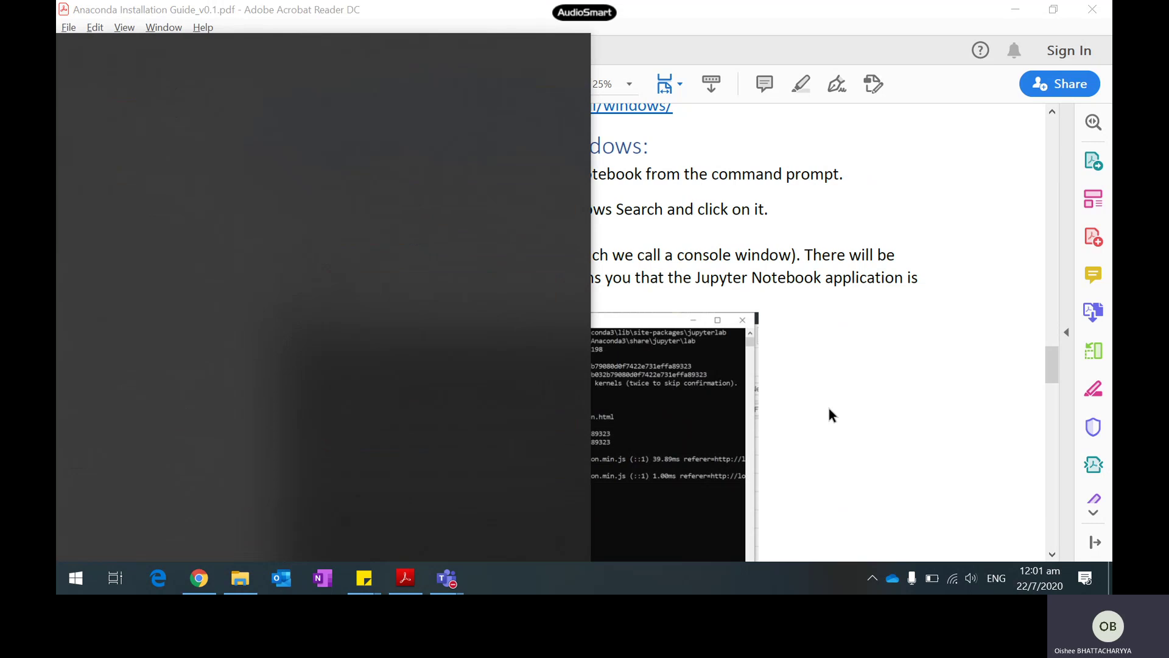
text(jupyt)
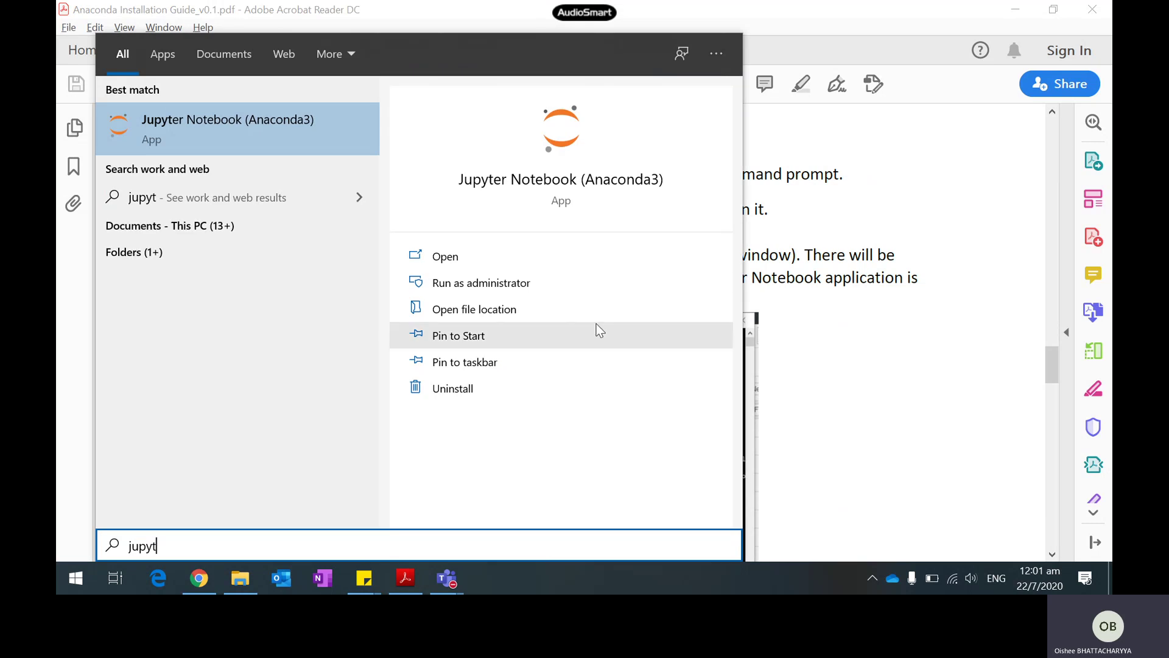
click(253, 139)
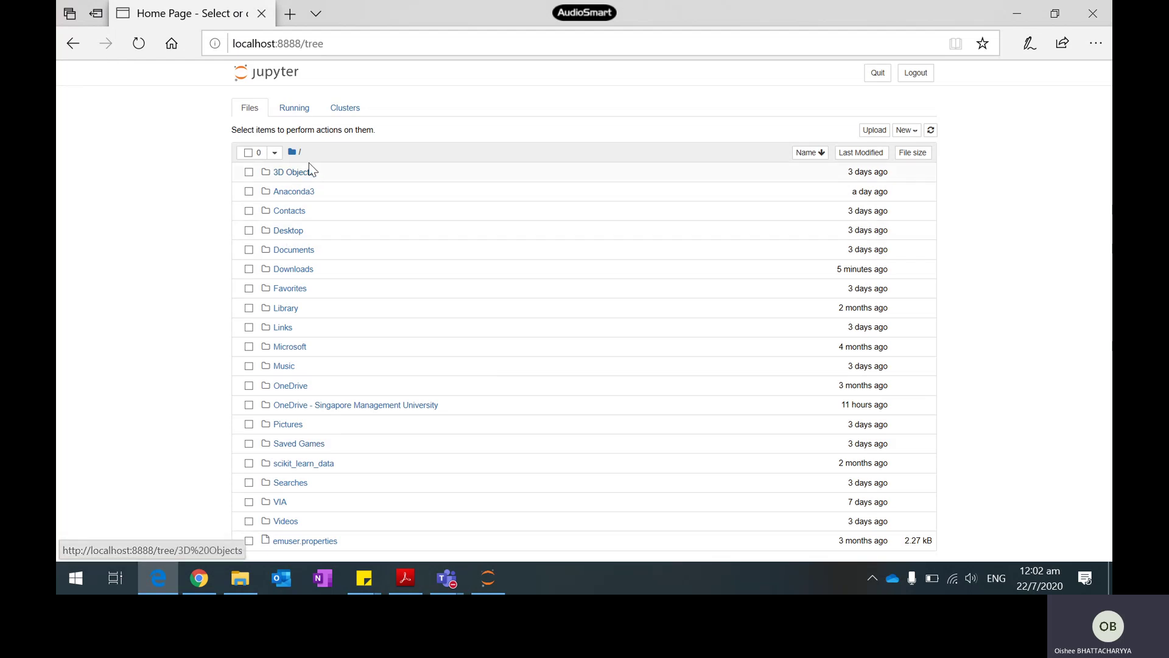
Open Lab 01 Exercises.ipynb from the Lesson 1 folder of Social Analytics and Applications on the Desktop
click(288, 232)
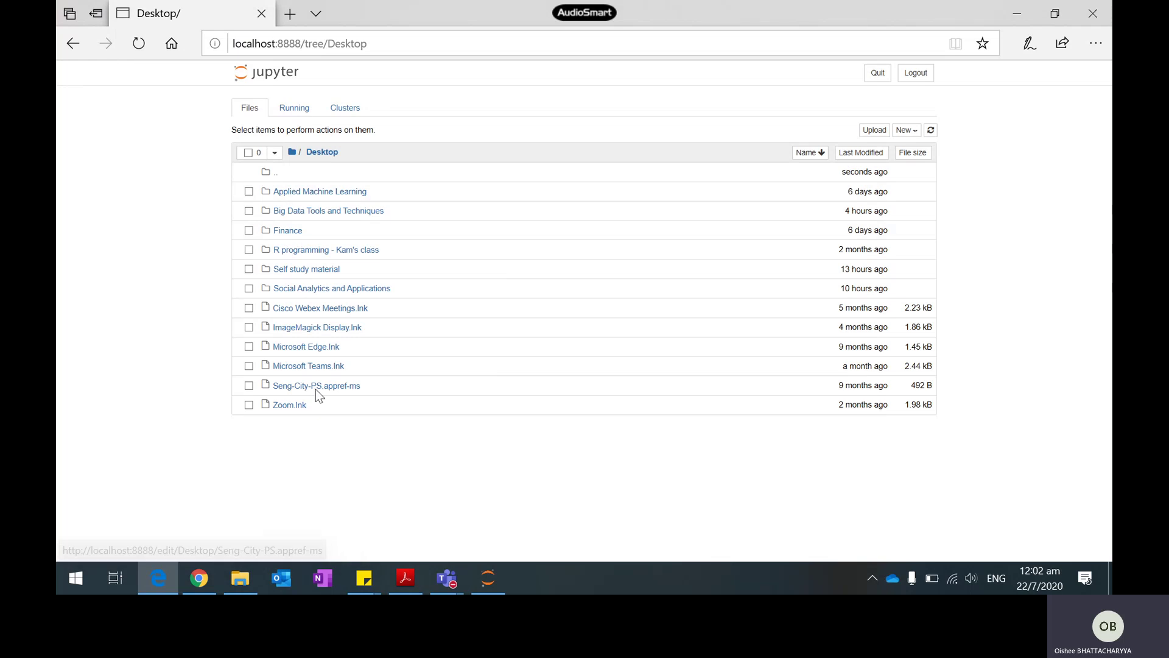
click(308, 290)
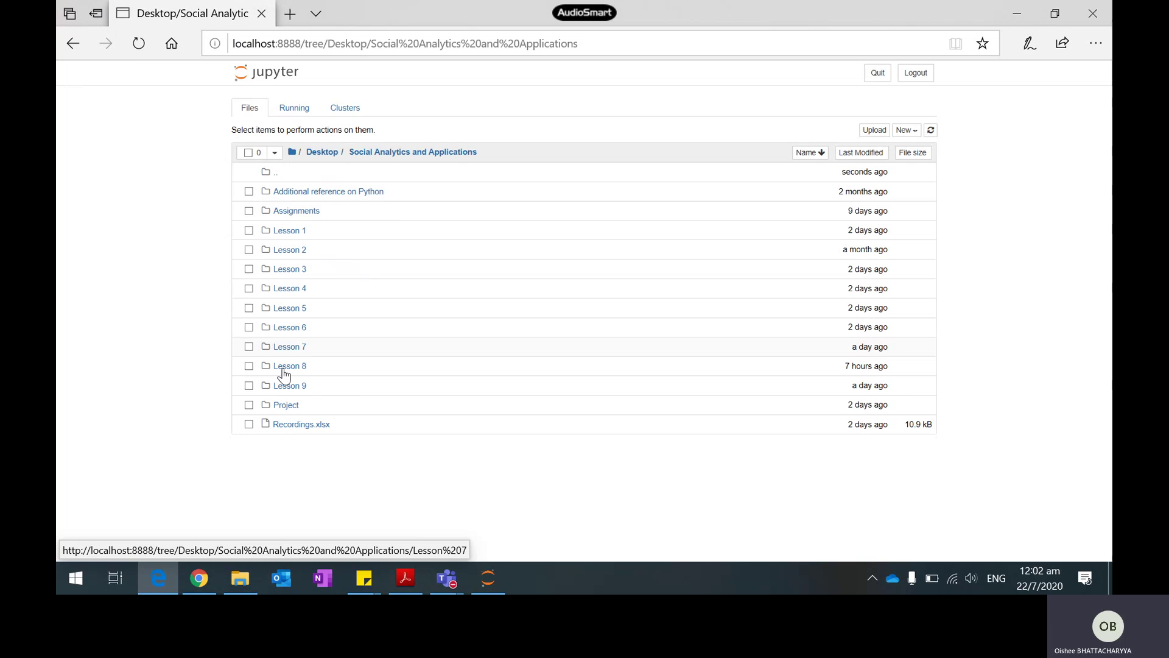
click(293, 233)
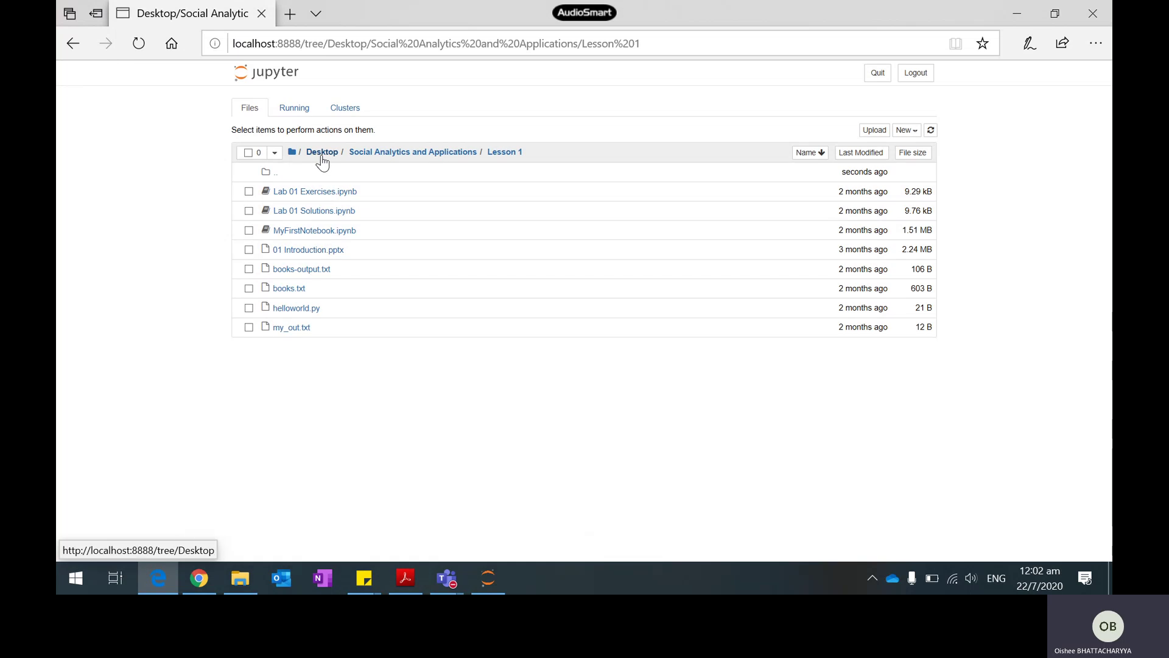
click(334, 198)
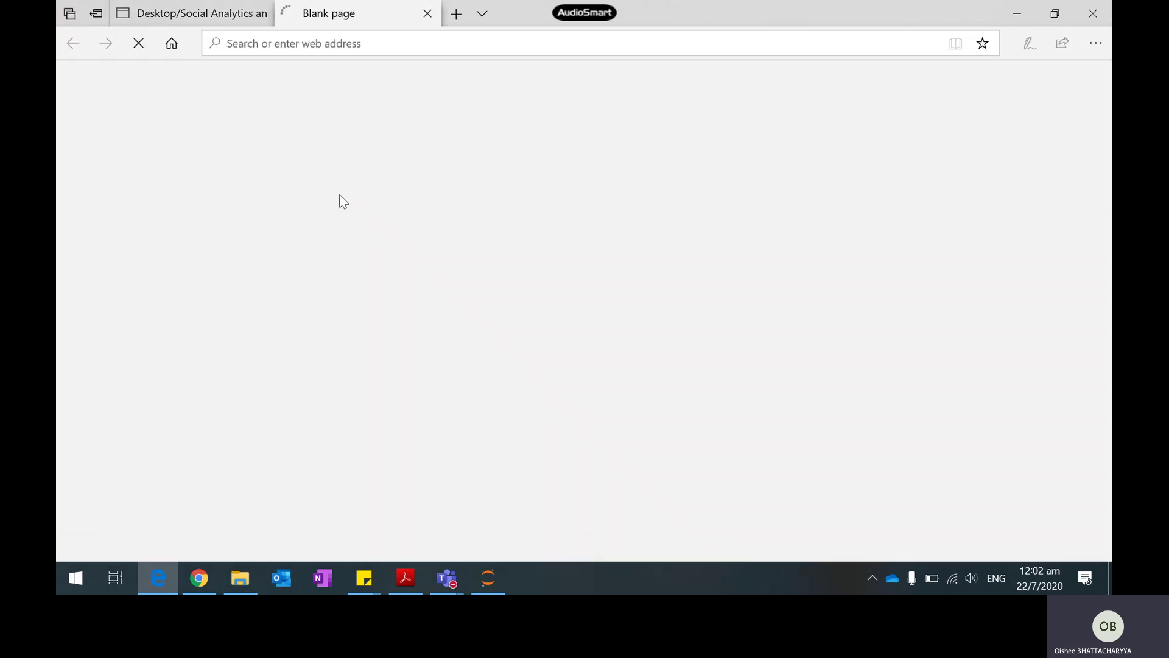
Create a new Python 3 notebook in the Desktop folder and check for it in that folder's file list
click(217, 23)
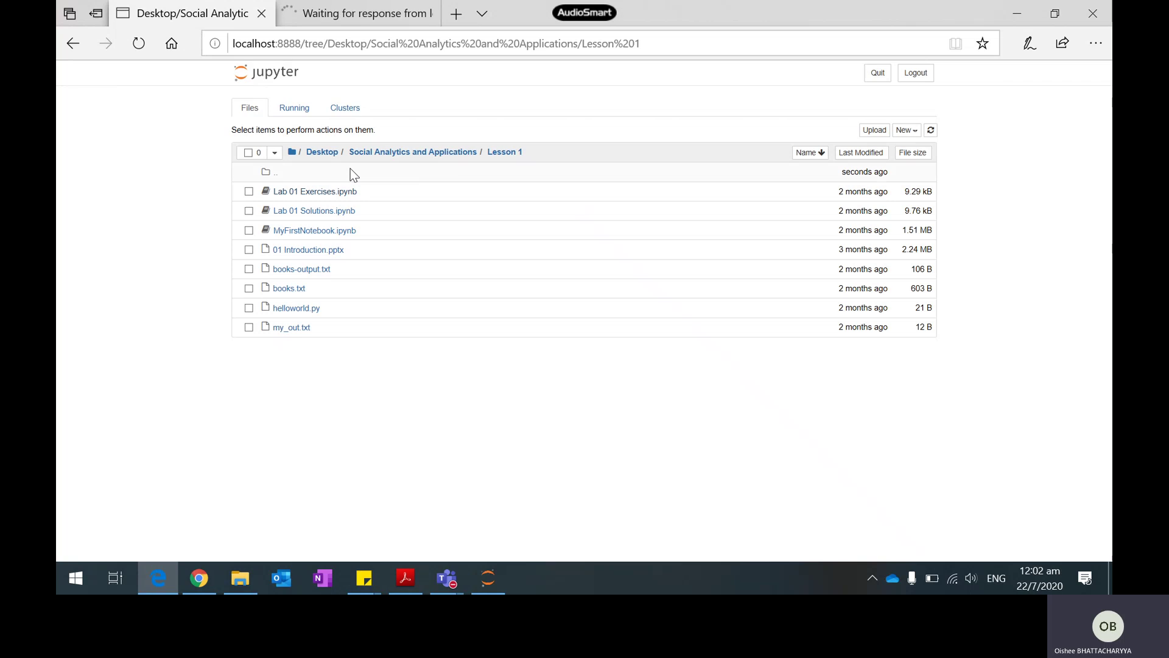
click(312, 157)
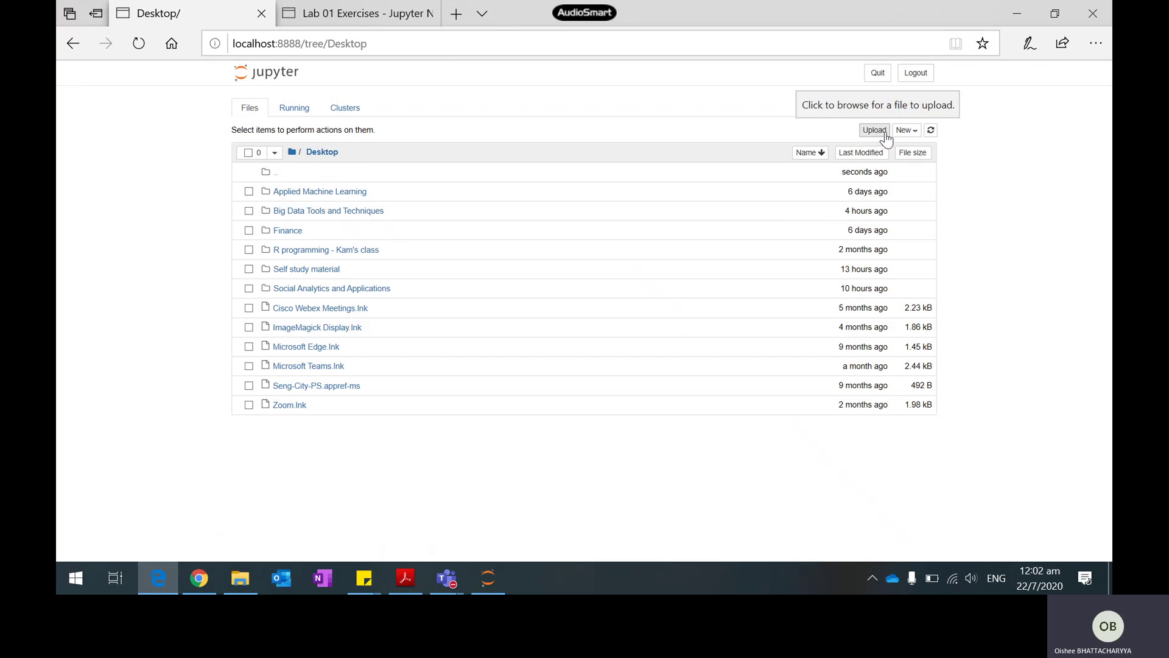
click(905, 130)
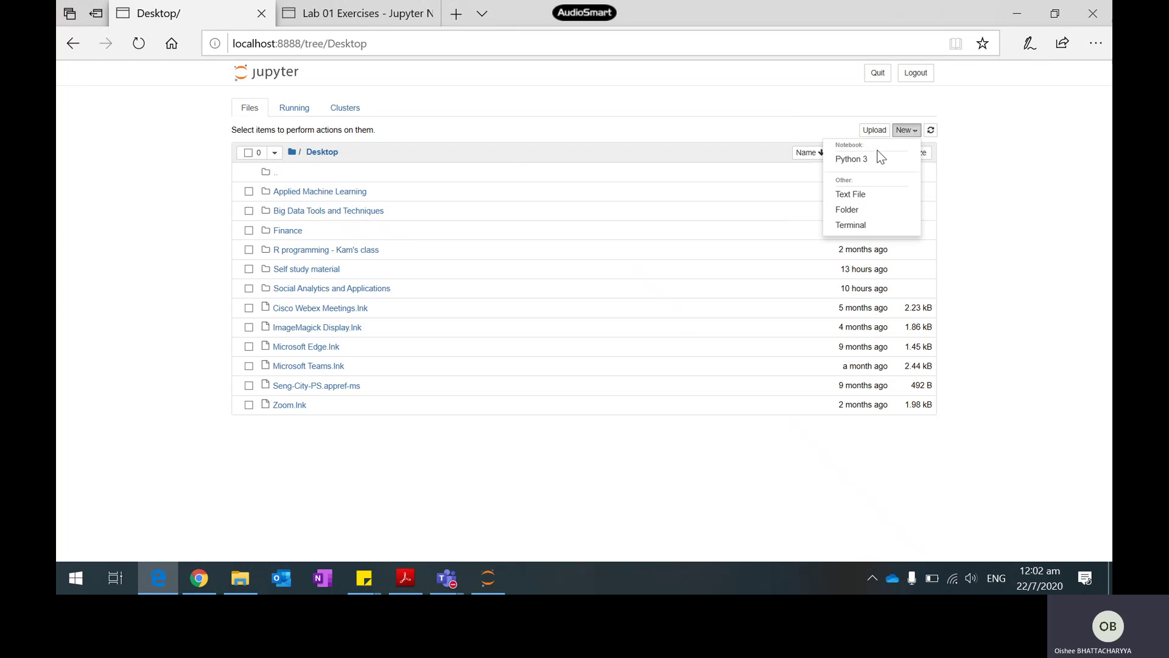
click(876, 160)
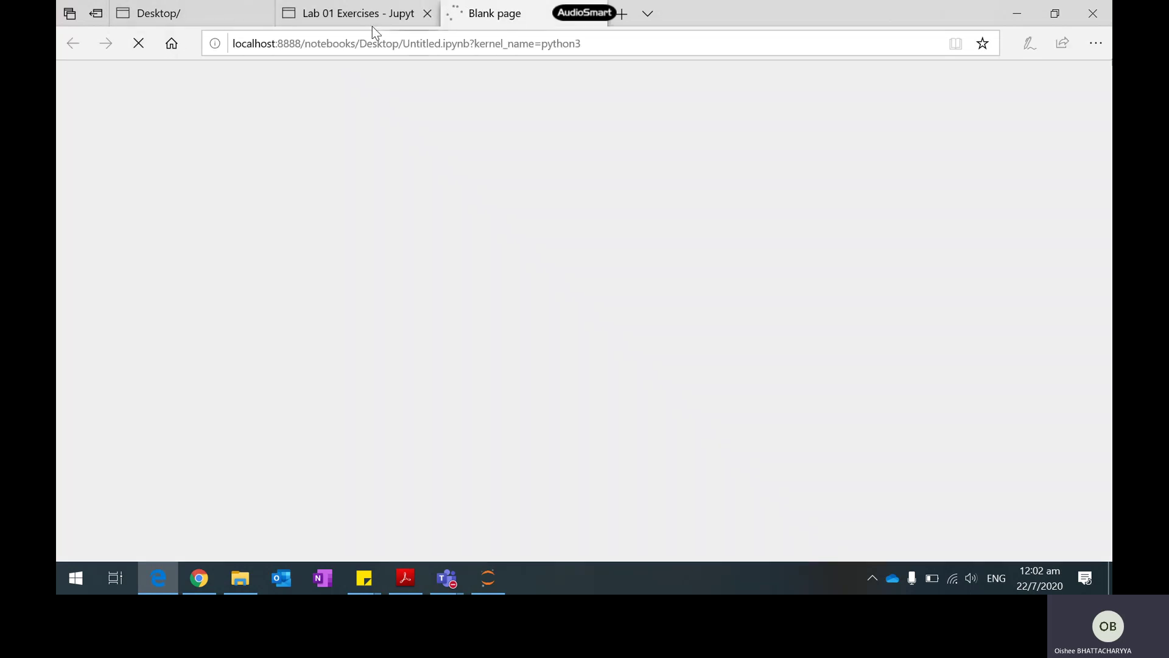
click(219, 18)
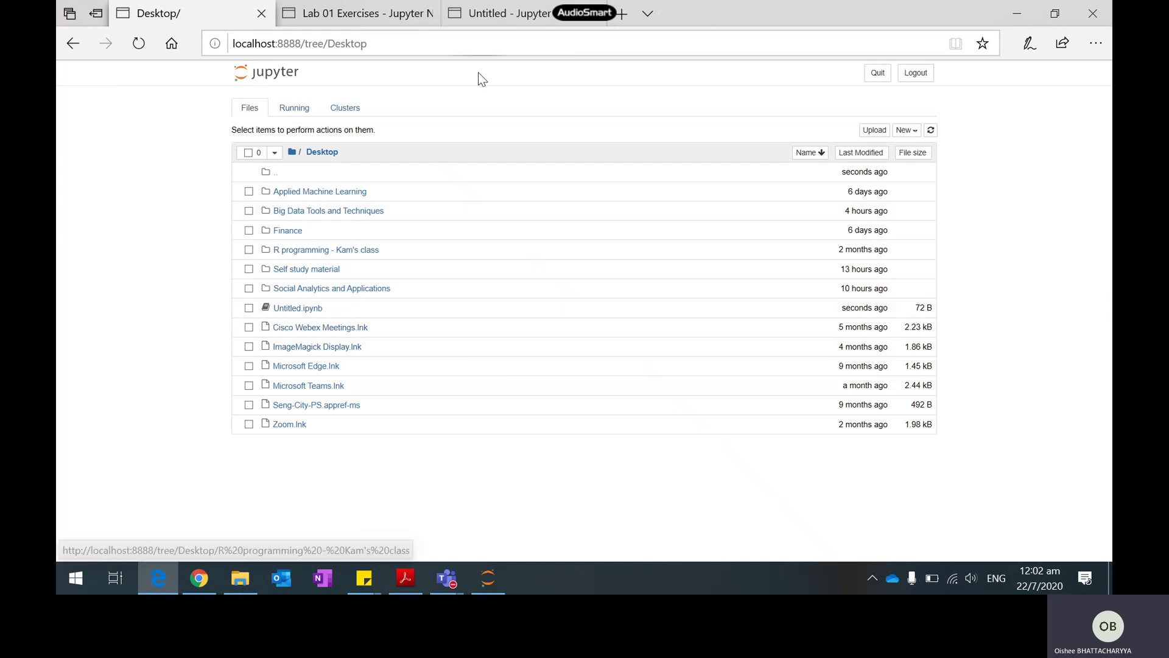
Rename the Untitled notebook as Test_notebook
click(497, 16)
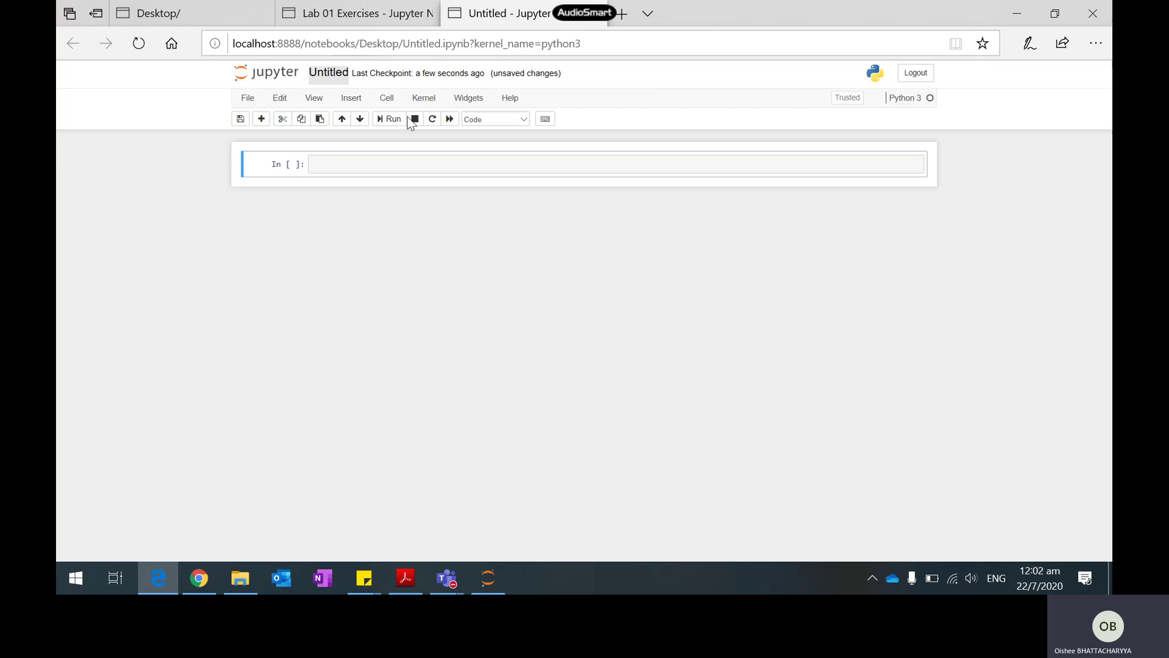
click(338, 75)
text(Te)
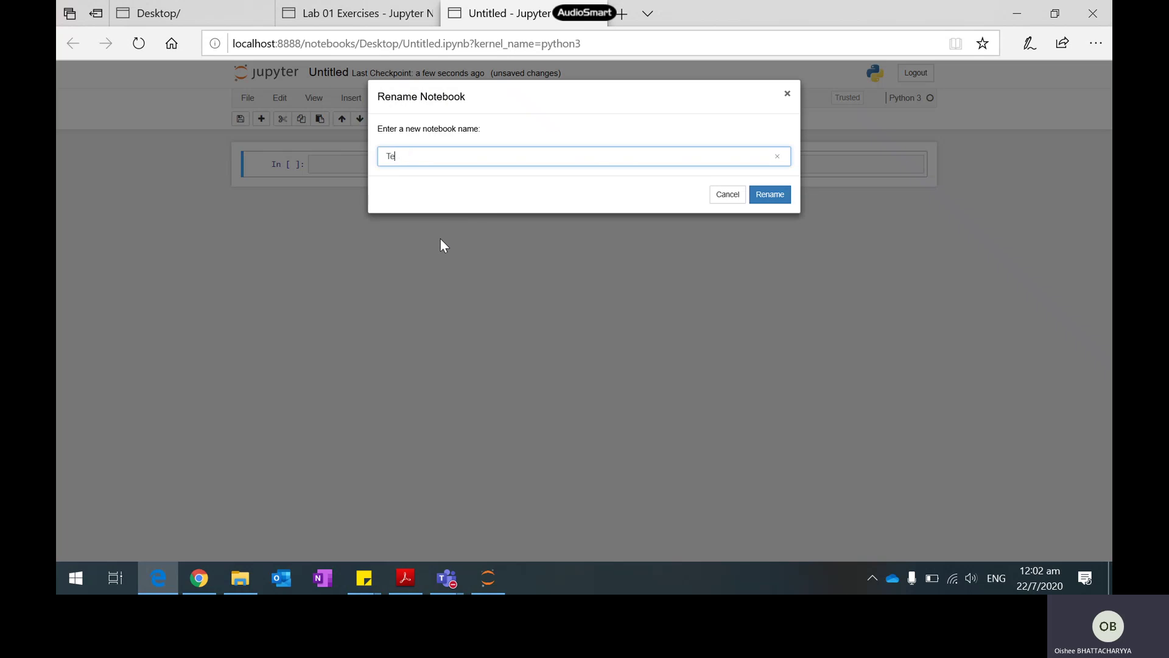
text(st_notebook)
key(Return)
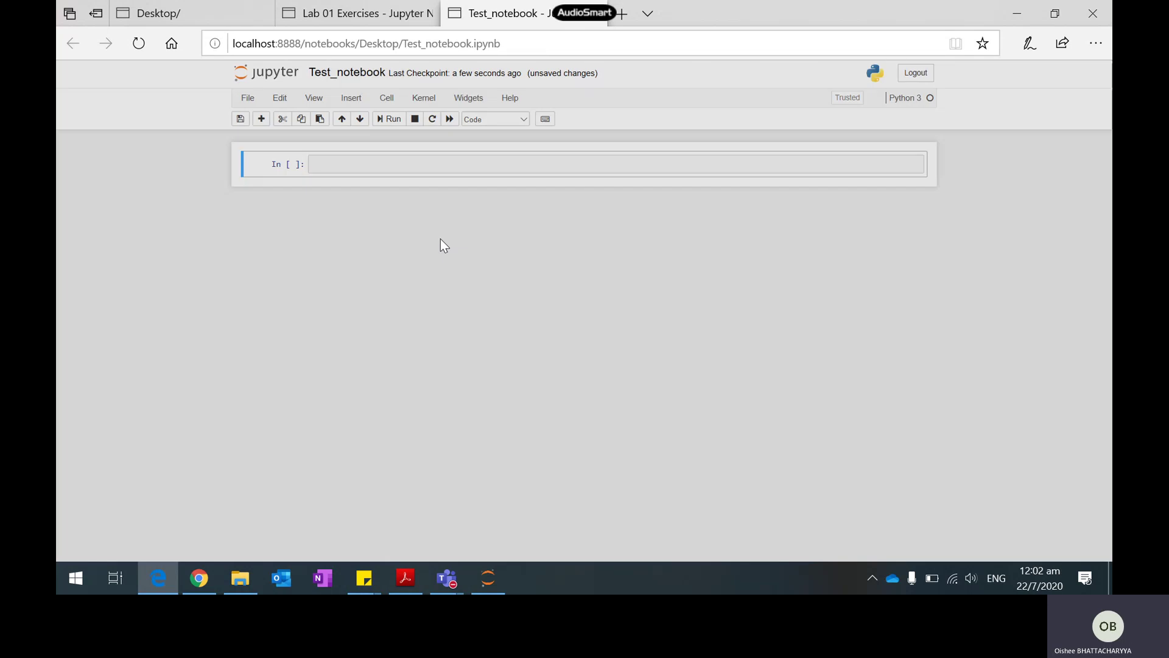
Enter x=2+3 in the first code cell of Test_notebook and run it
click(417, 163)
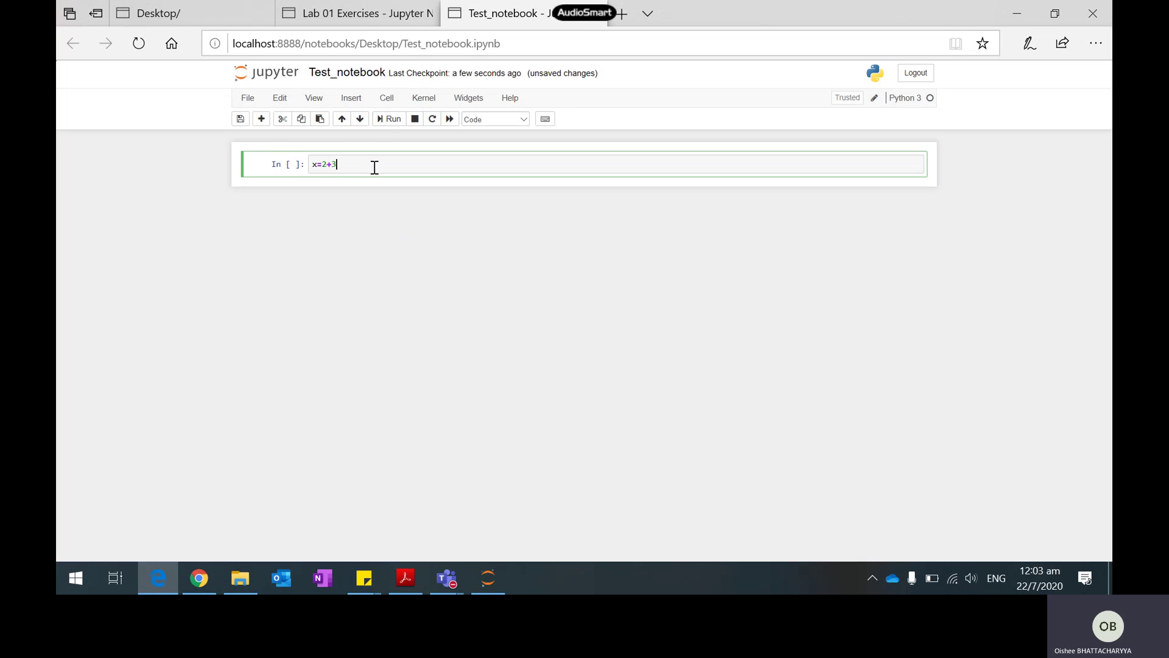
key(ctrl+Return)
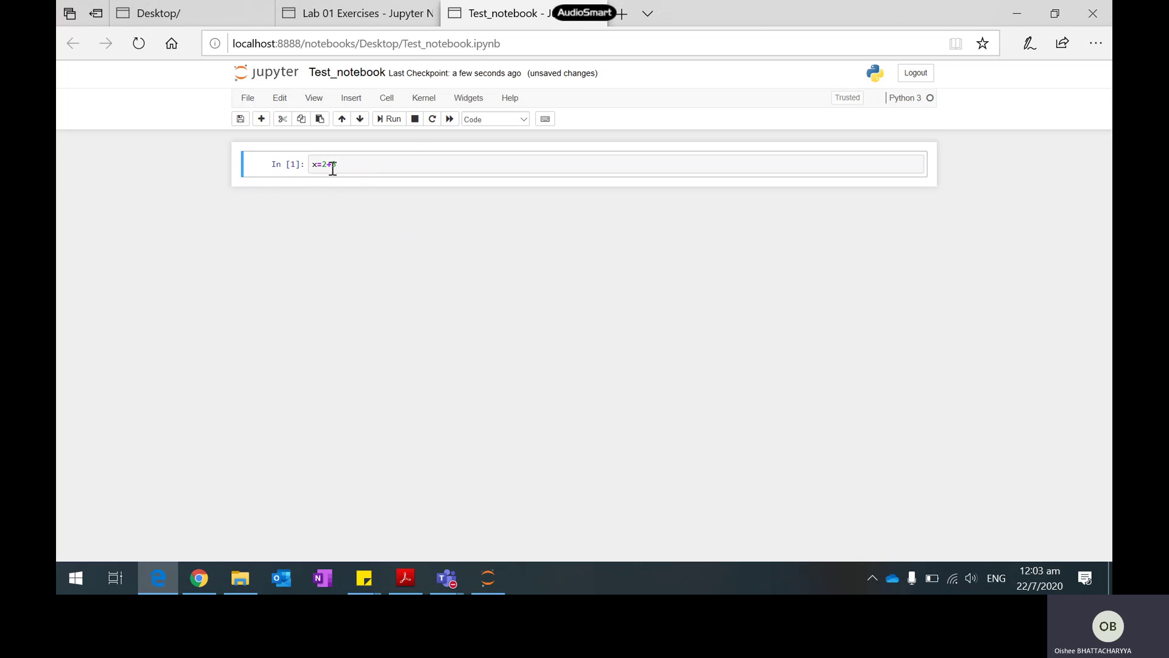
Add a Markdown cell below the x=2+3 cell containing "Test - Python" and run it
click(260, 122)
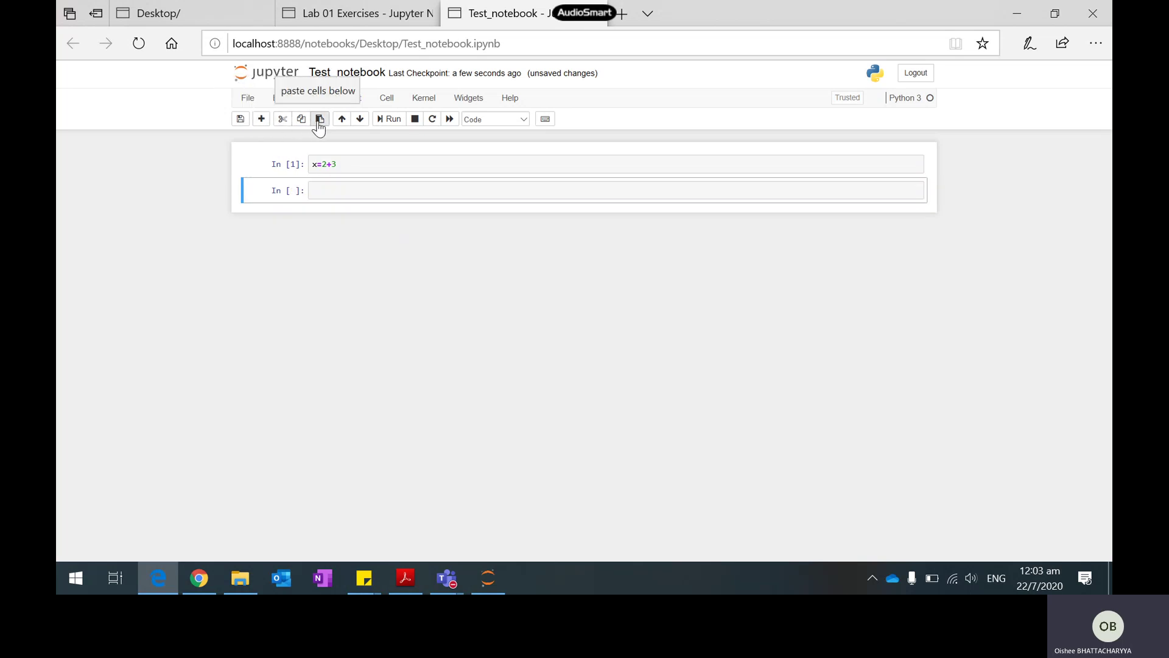
click(486, 120)
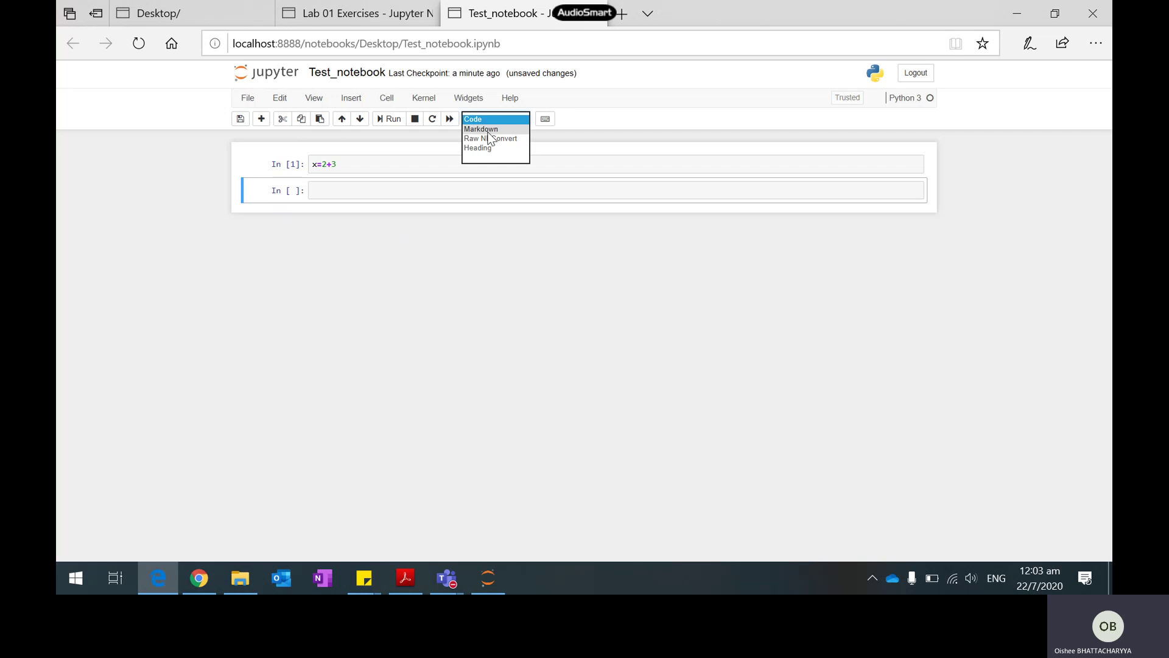
click(484, 129)
click(381, 188)
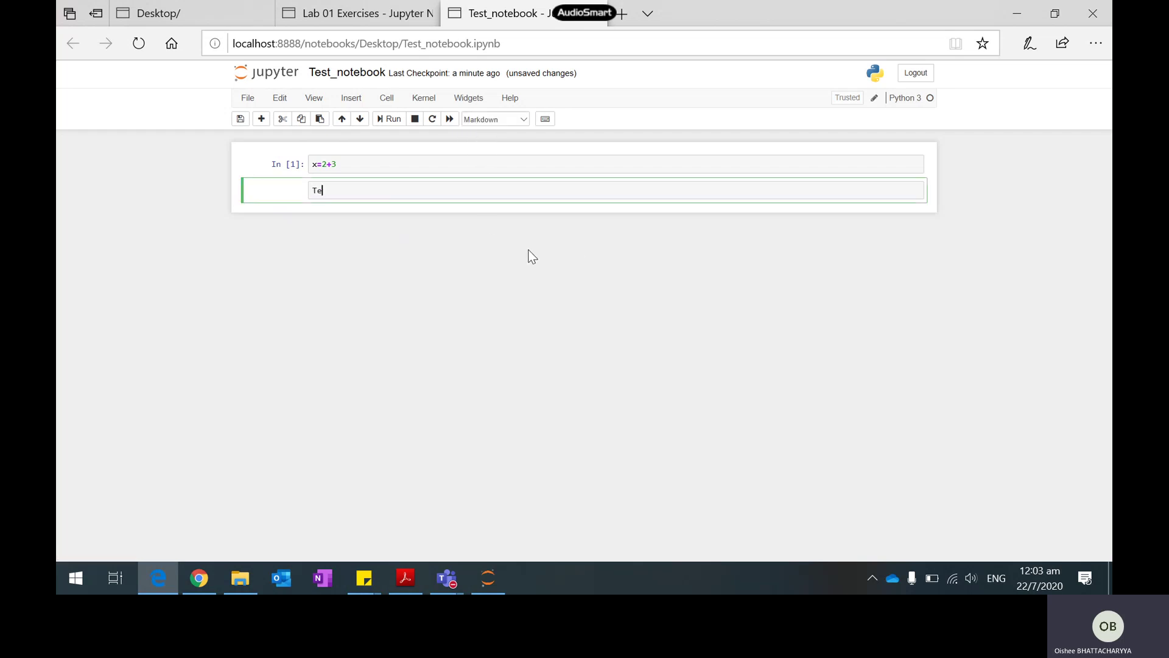
text(Test - Python)
key(ctrl+Return)
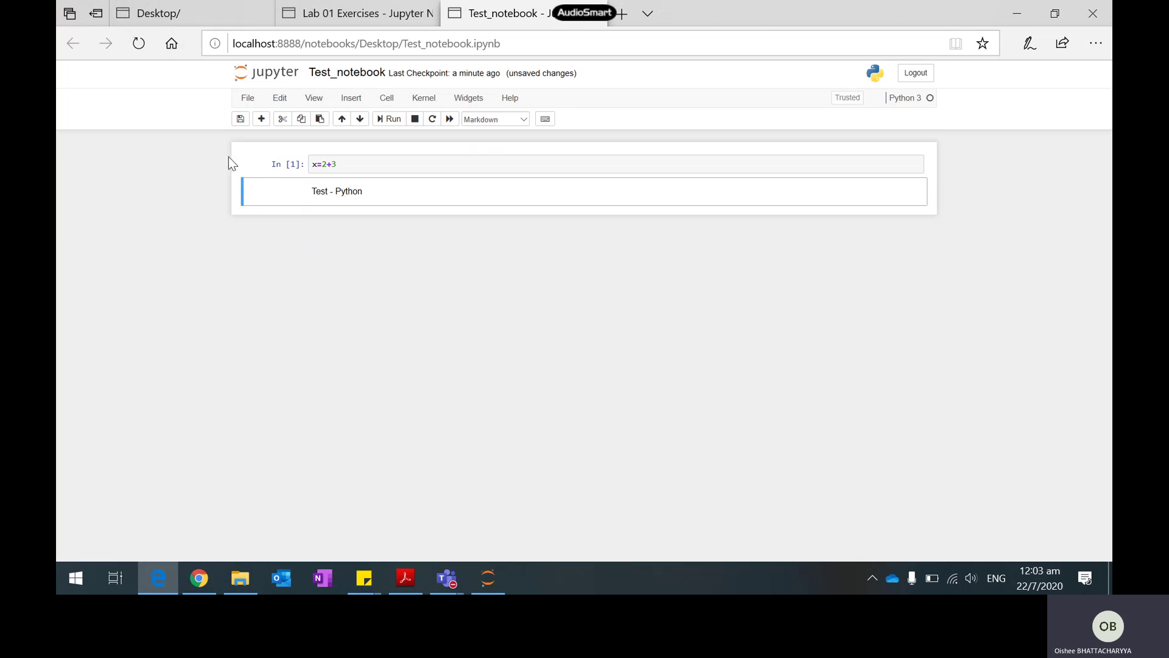
Save Test_notebook and check for it in the Desktop folder's file list
click(243, 125)
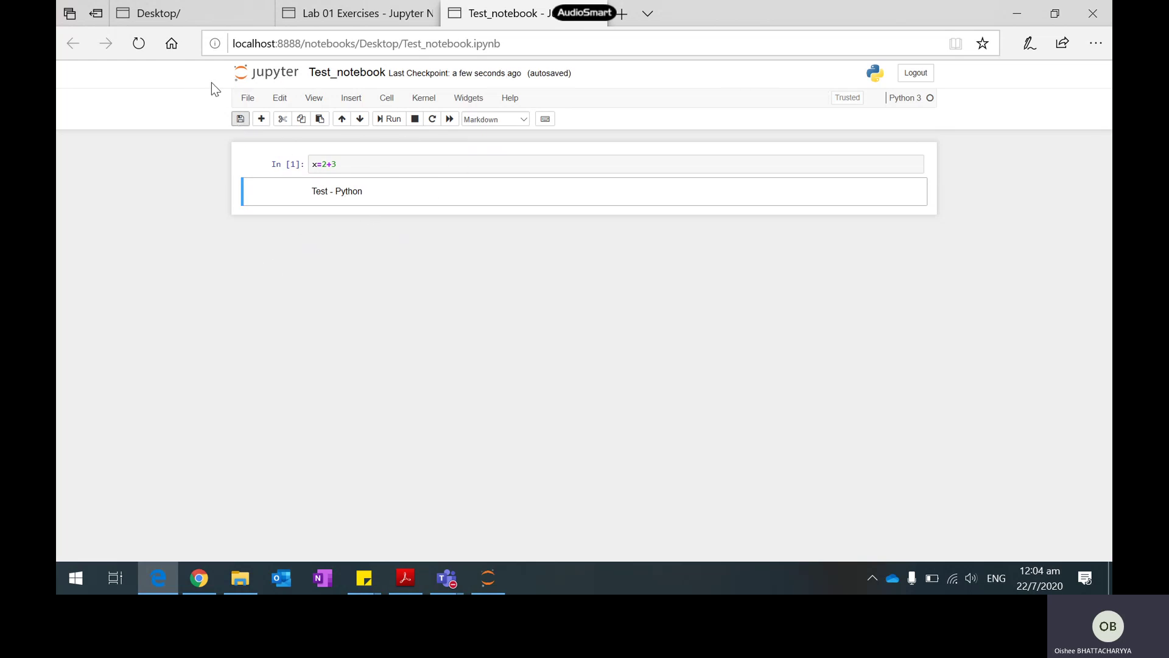
click(204, 10)
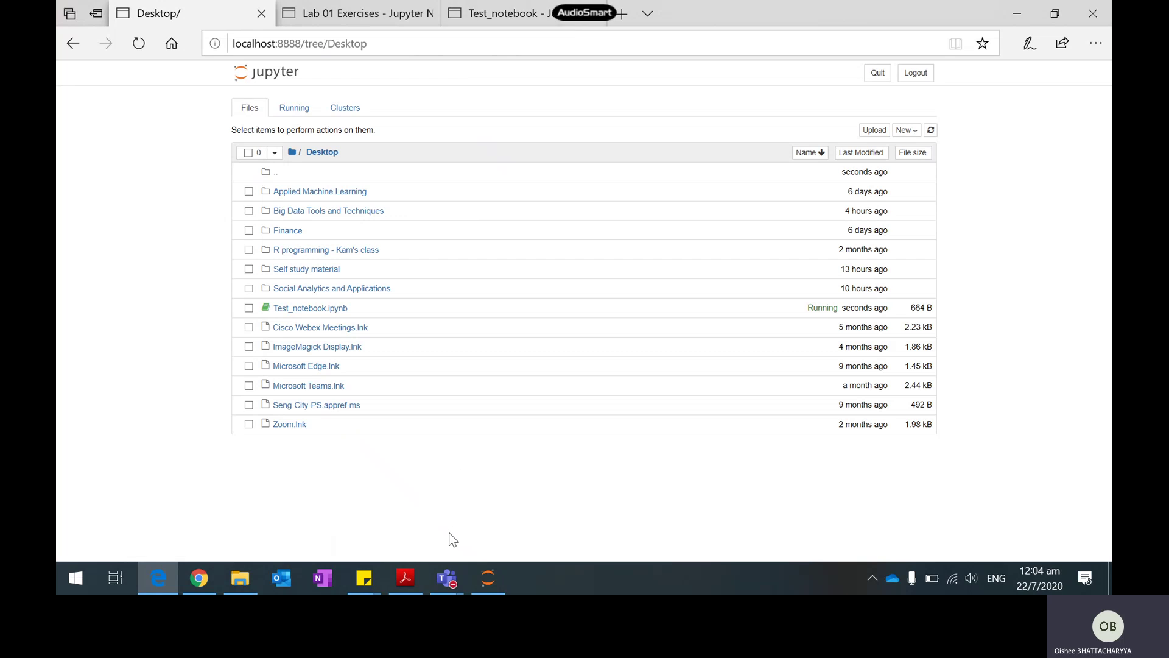
Switch to the Anaconda Installation Guide PDF and review its Installing Anaconda on MacOS section, consulting the MacOS installers on the Anaconda download page in Chrome
key(alt+Tab)
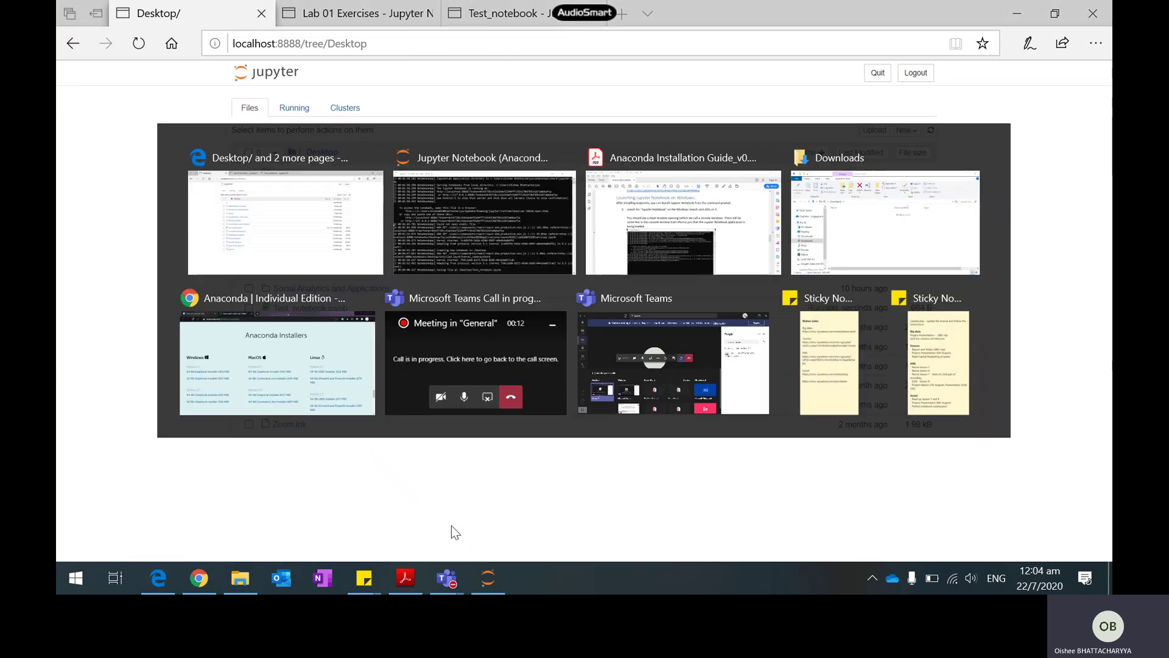
key(alt+Tab)
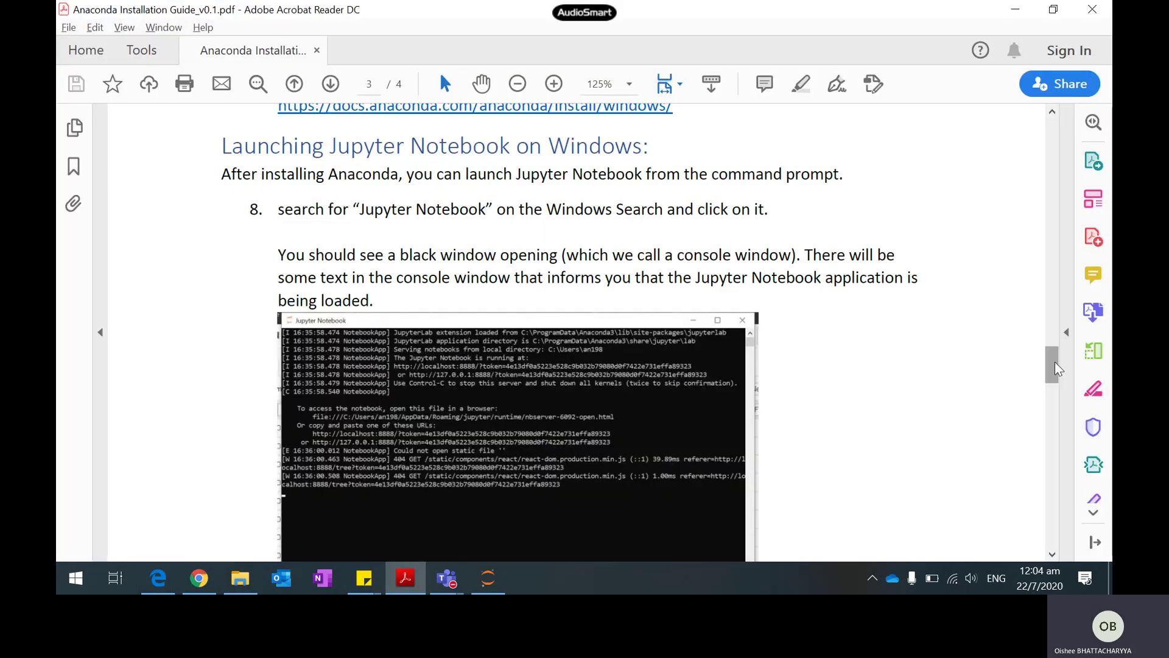
drag(1056, 364, 1070, 427)
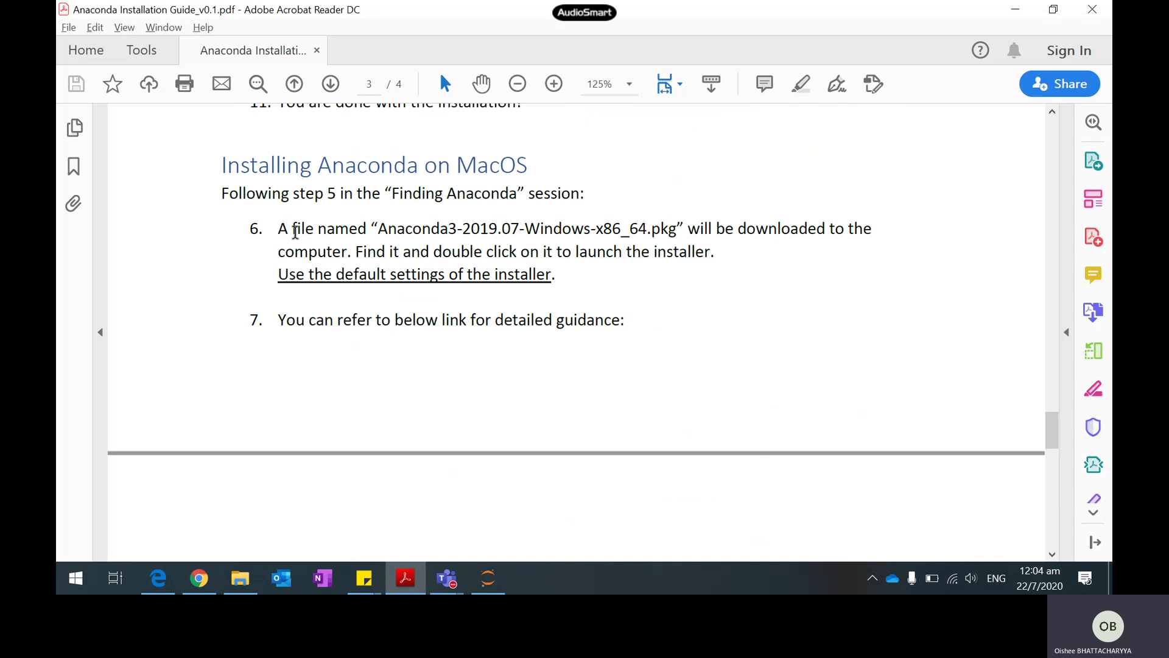
click(194, 581)
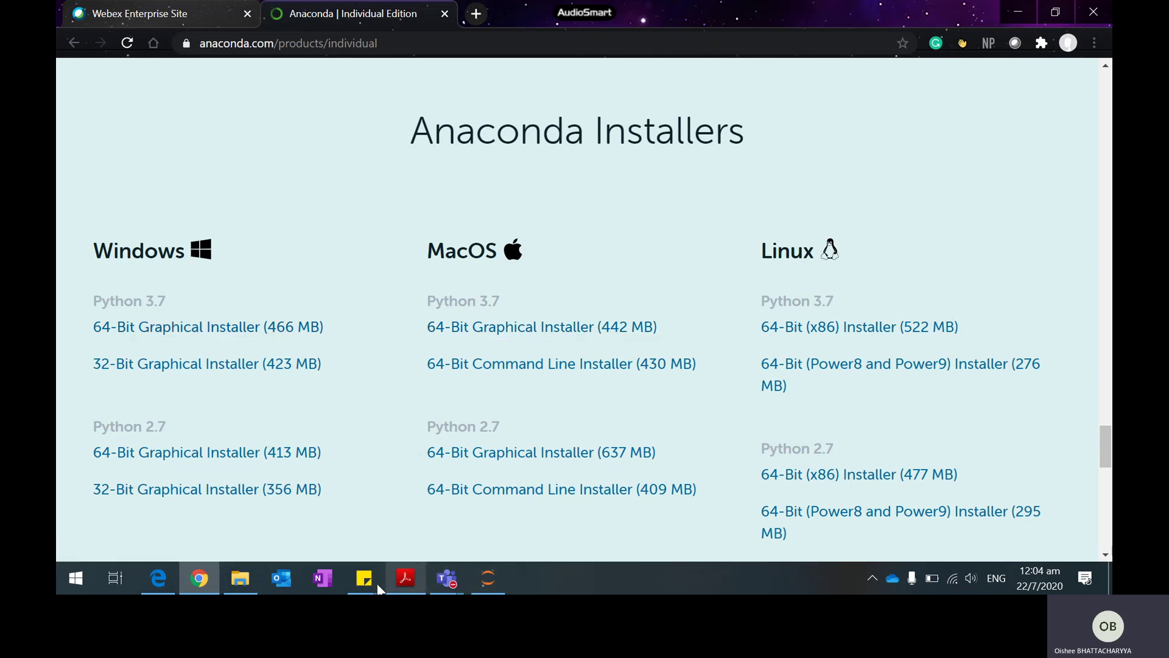
click(406, 578)
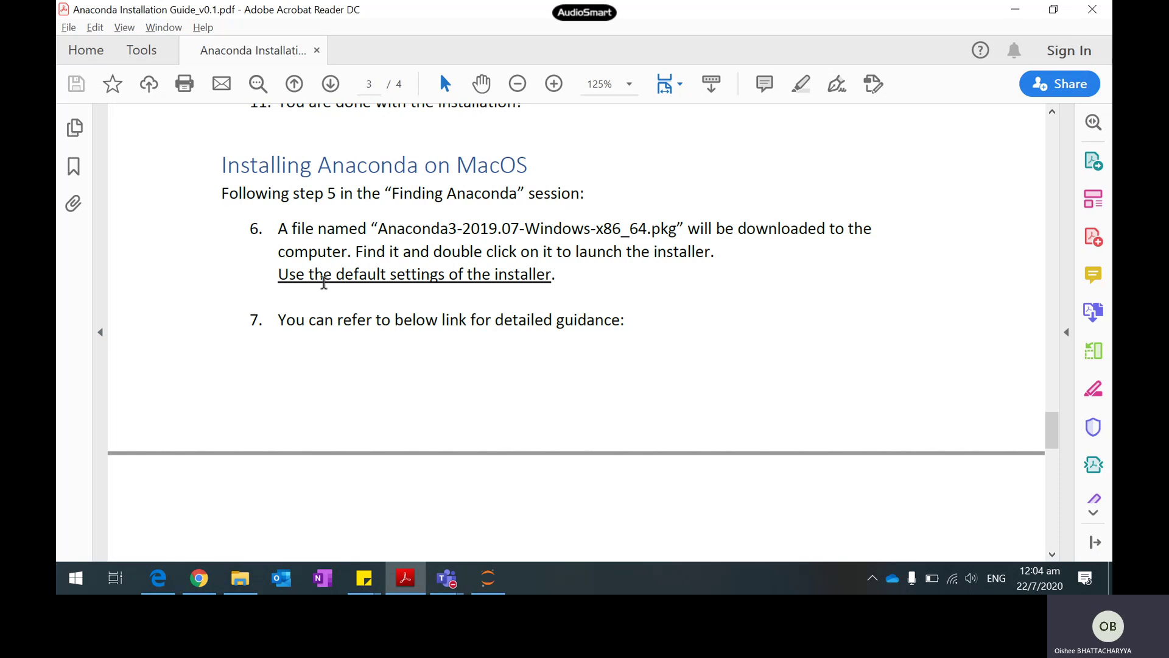
drag(1050, 429, 1050, 432)
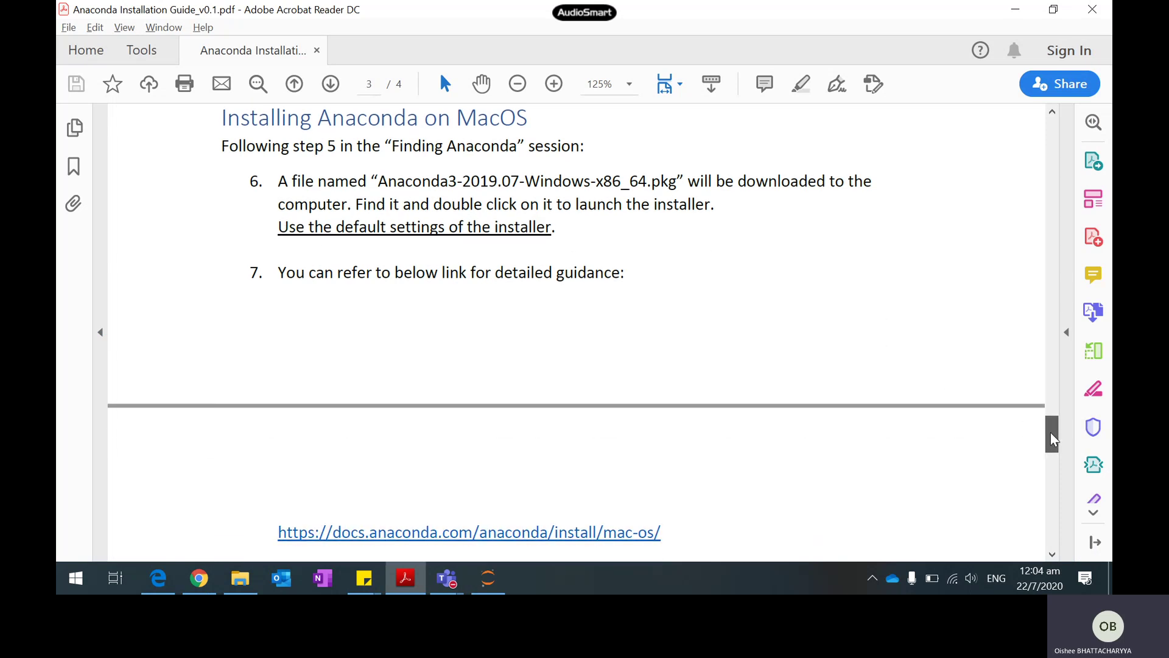
mouse_move(1050, 432)
mouse_down()
mouse_move(1055, 457)
mouse_move(1056, 439)
mouse_up()
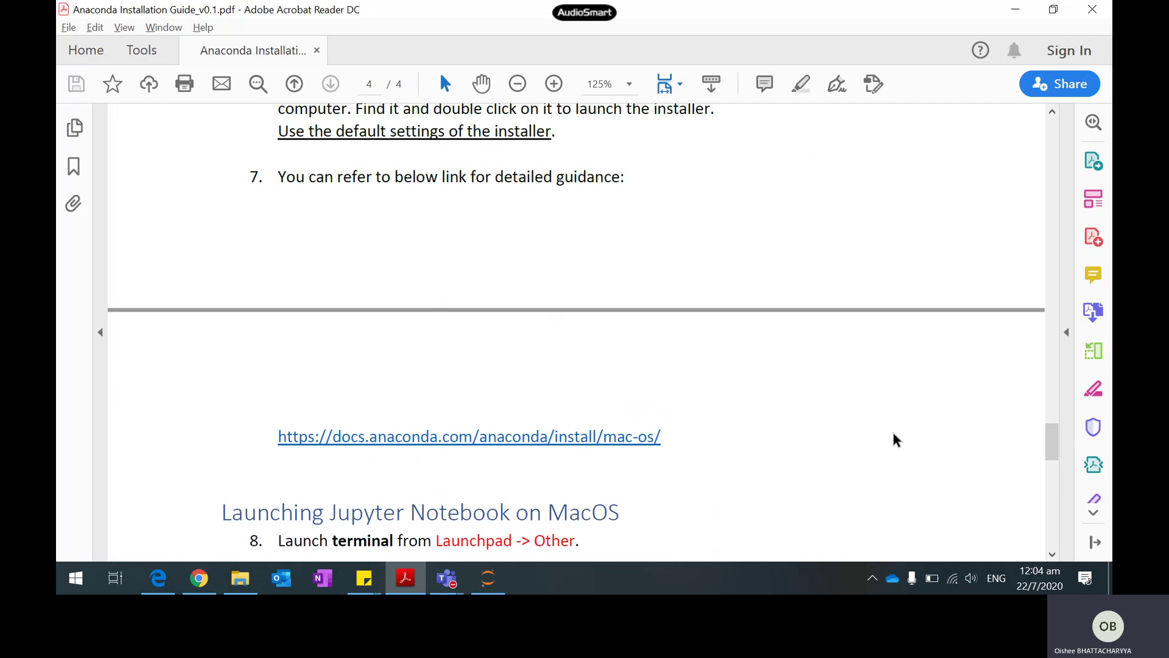
Review steps 8 to 12 of the guide's Launching Jupyter Notebook on MacOS section
drag(1050, 440, 1060, 478)
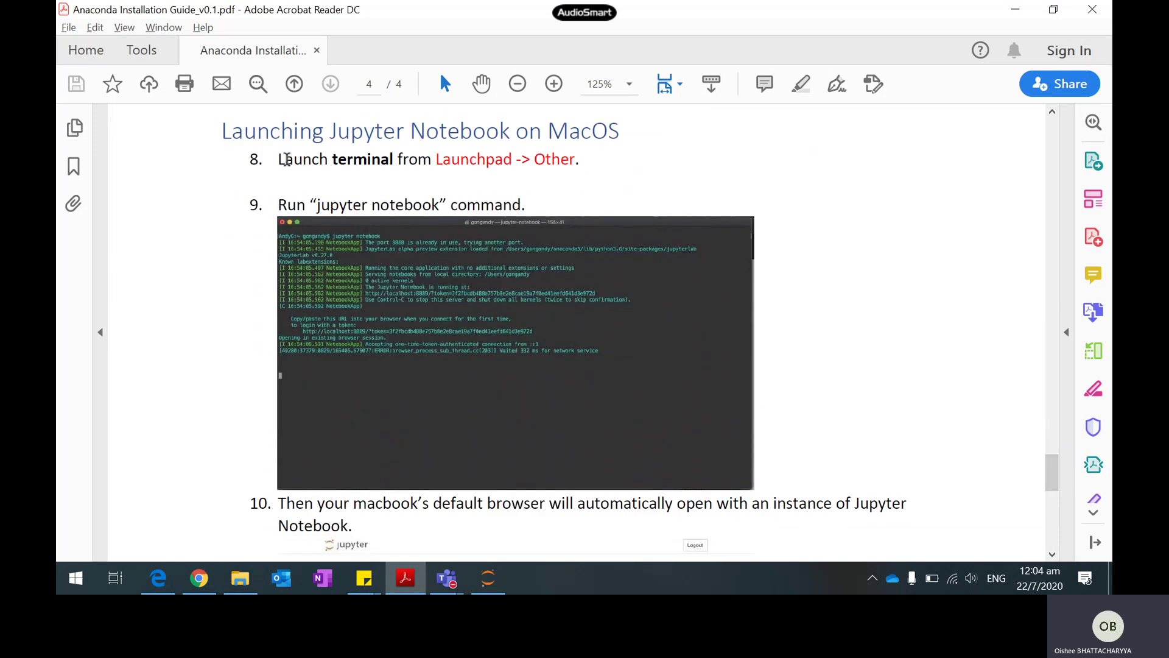
drag(279, 160, 294, 162)
click(263, 176)
drag(280, 160, 582, 169)
click(248, 260)
drag(1046, 465, 1046, 470)
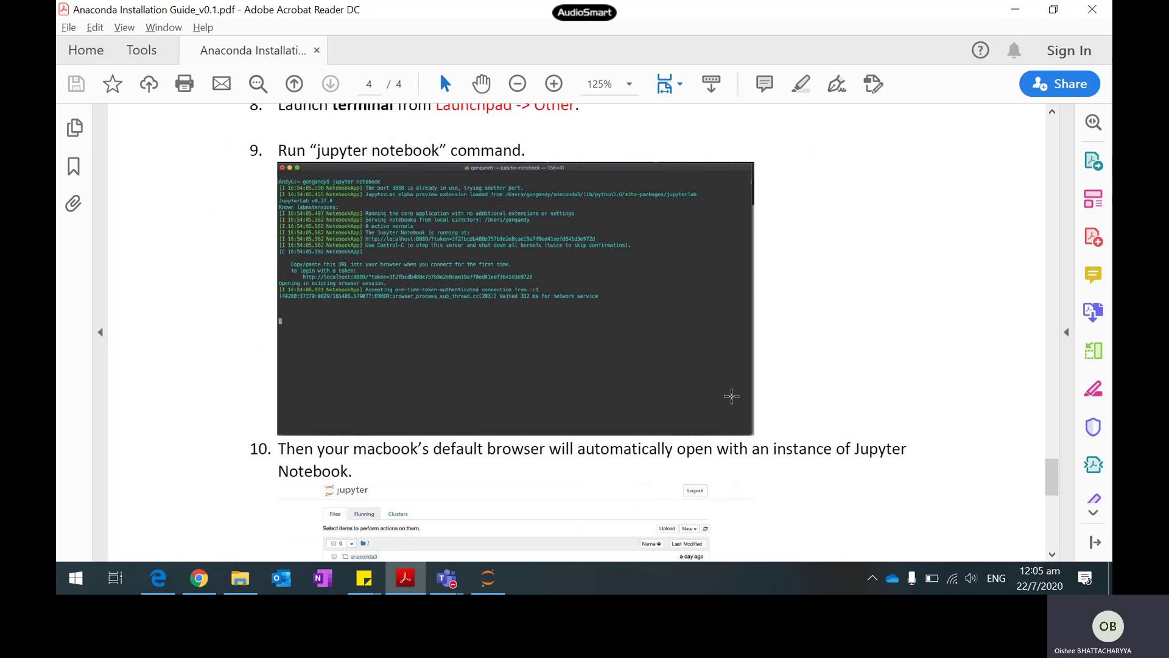
drag(1051, 469, 1051, 476)
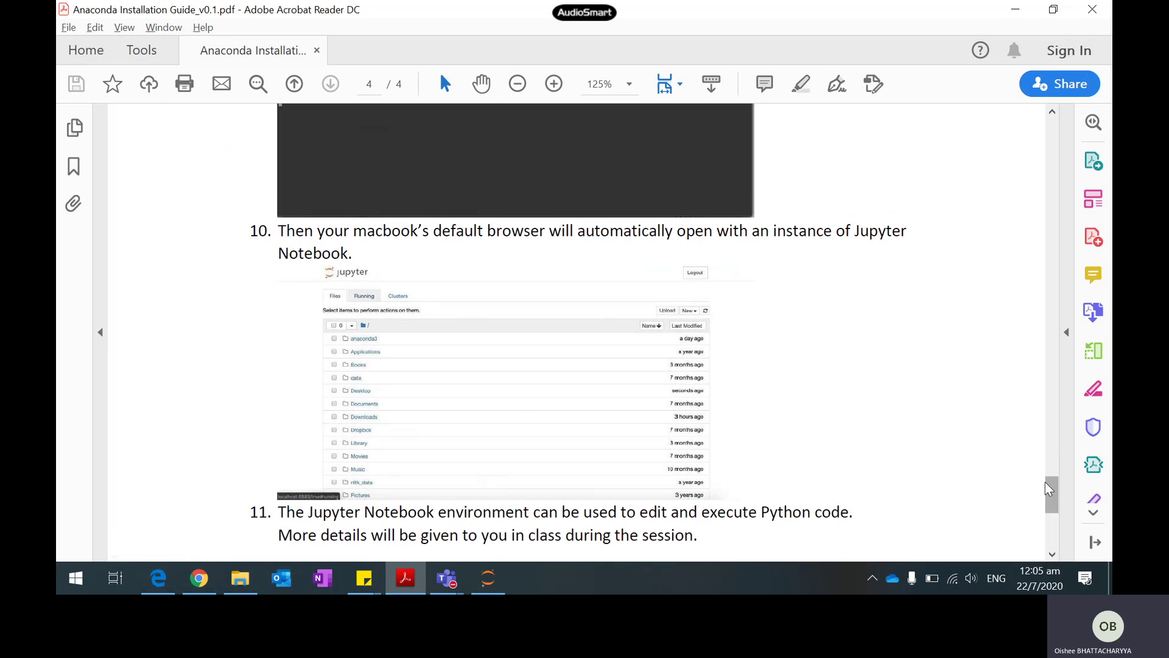
drag(1050, 484, 1052, 505)
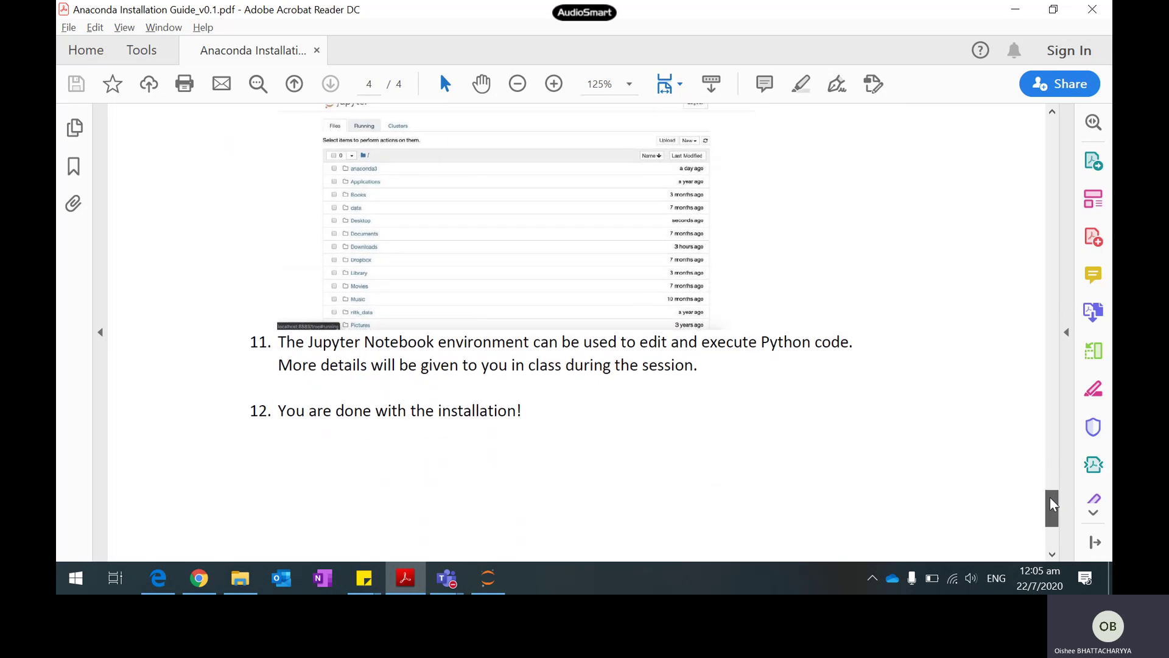
drag(1050, 506, 1054, 525)
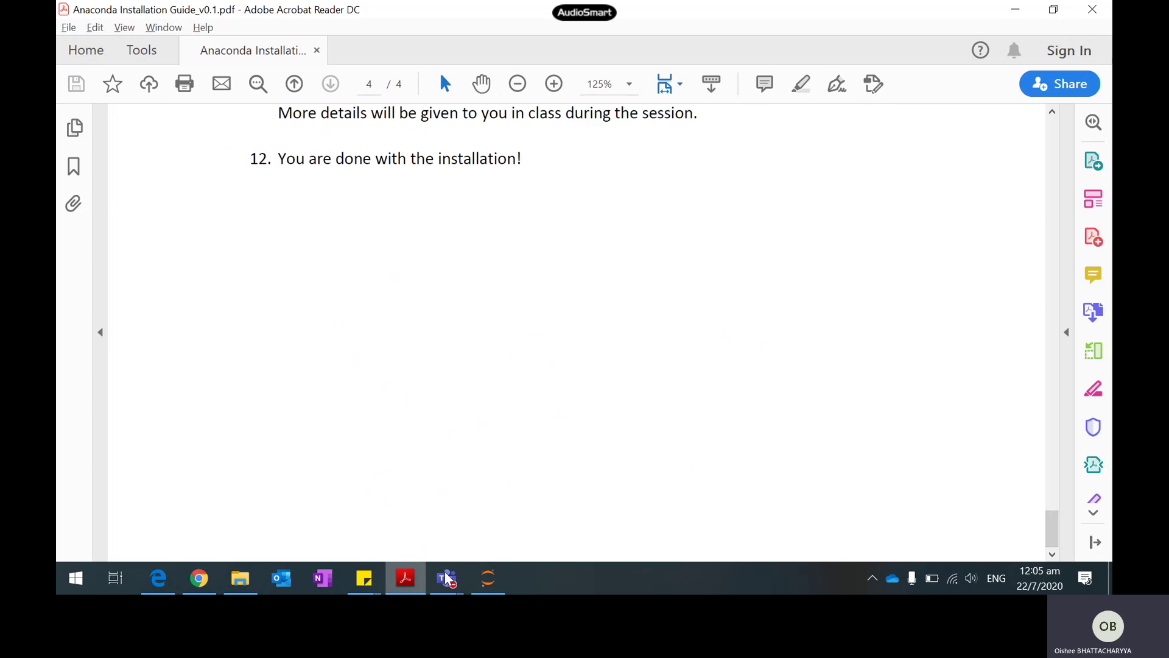
mouse_move(447, 572)
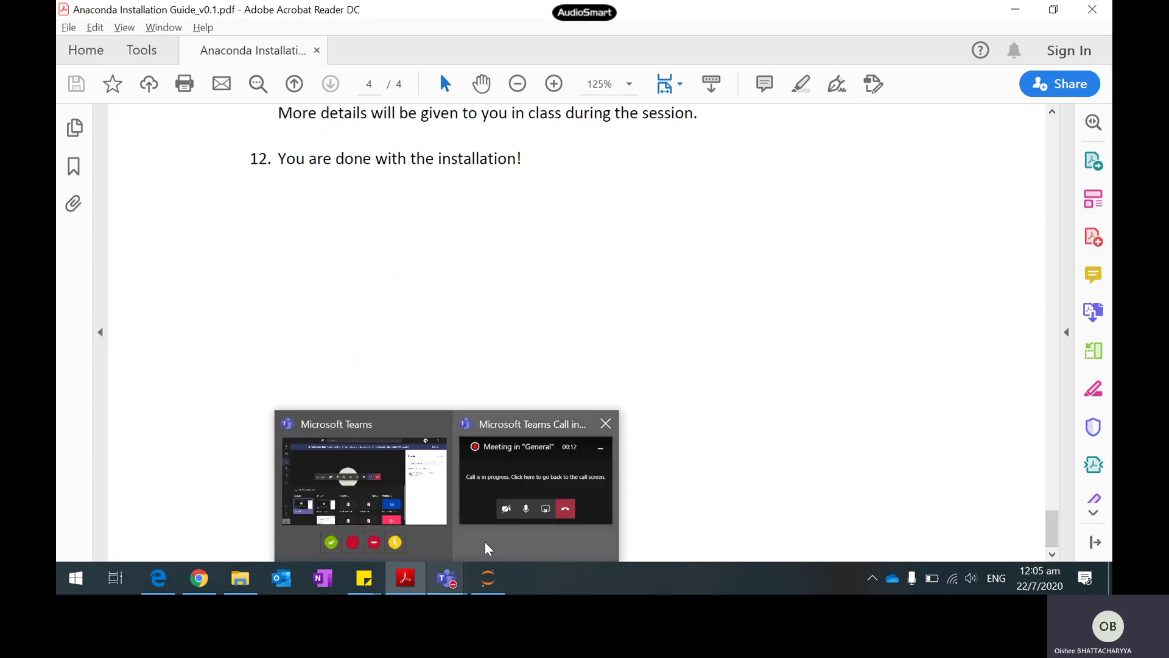
mouse_move(517, 519)
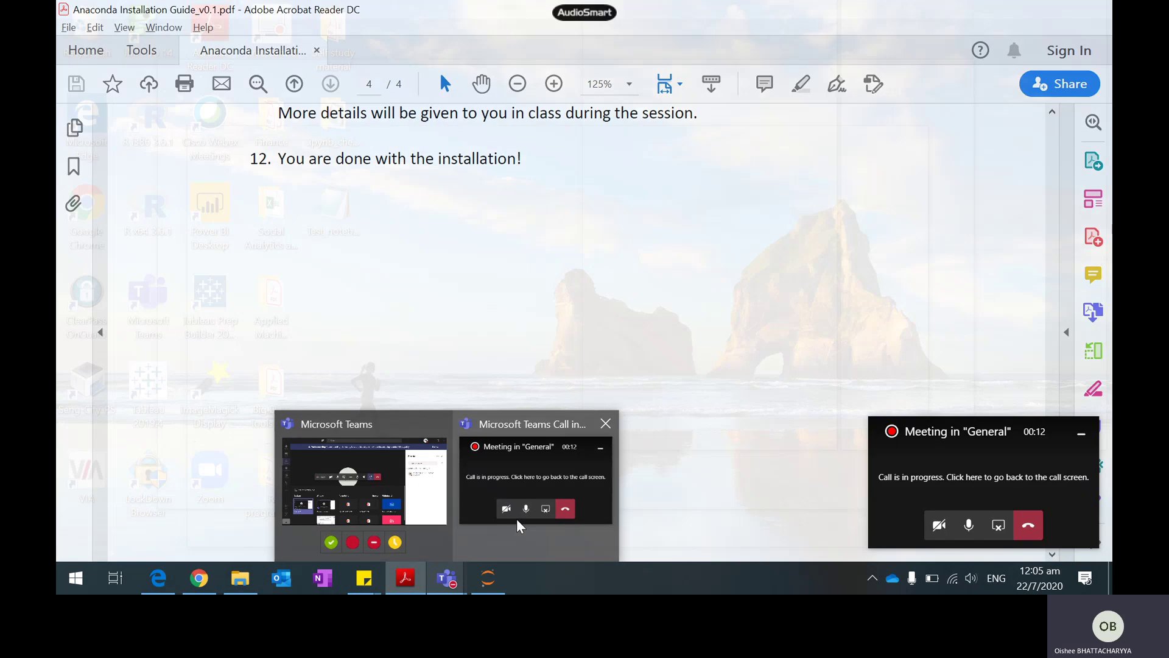